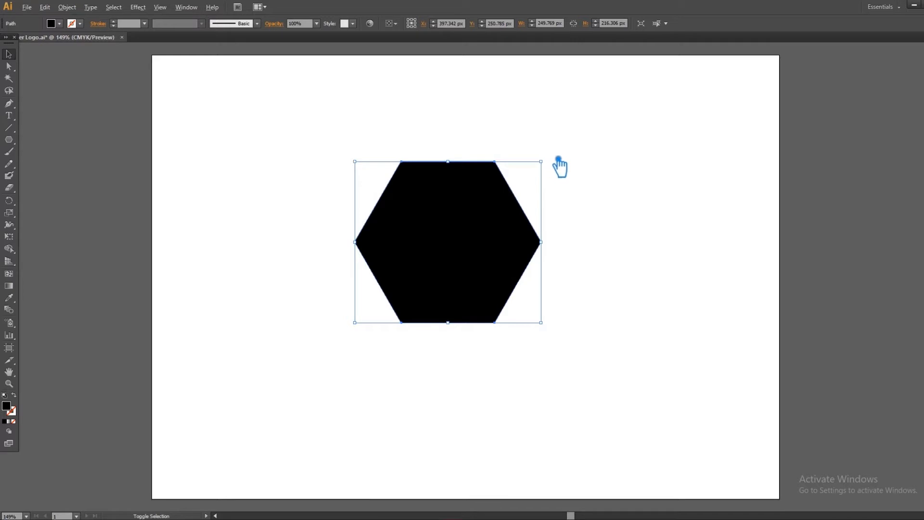
# Rotate the black hexagon so a corner points straight up and move it closer to the artboard's centre.
pyautogui.moveTo(556, 162); pyautogui.dragTo(546, 329)
pyautogui.click(632, 264)
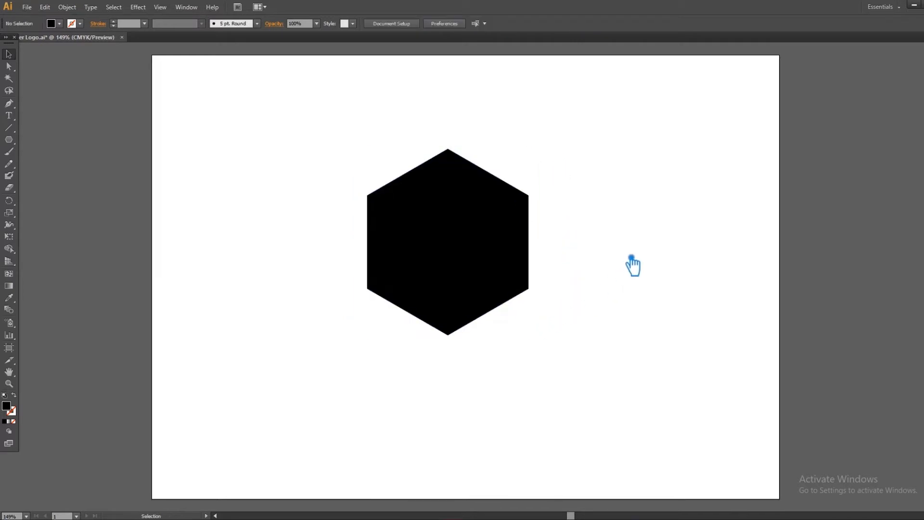
pyautogui.moveTo(474, 263); pyautogui.dragTo(489, 295)
pyautogui.press('a')
pyautogui.press('v')
# Paste a copy of the hexagon in front and scale it down about its centre to about 118 px wide.
pyautogui.click(526, 281)
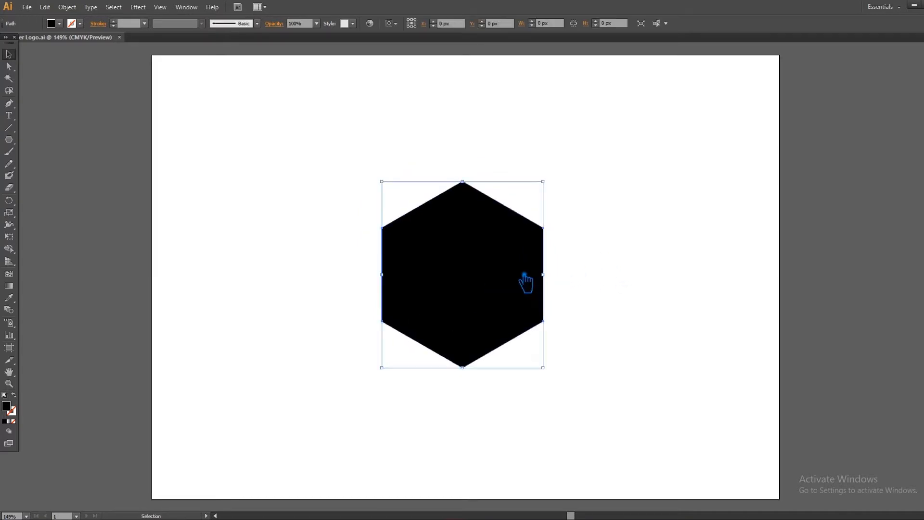
pyautogui.hotkey('ctrl', 'c')
pyautogui.hotkey('ctrl', 'f')
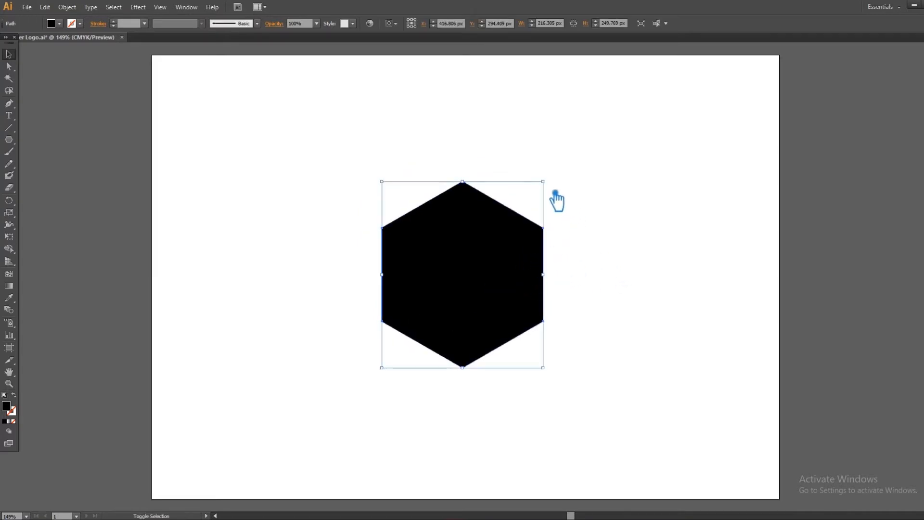
pyautogui.moveTo(554, 185); pyautogui.dragTo(517, 217)
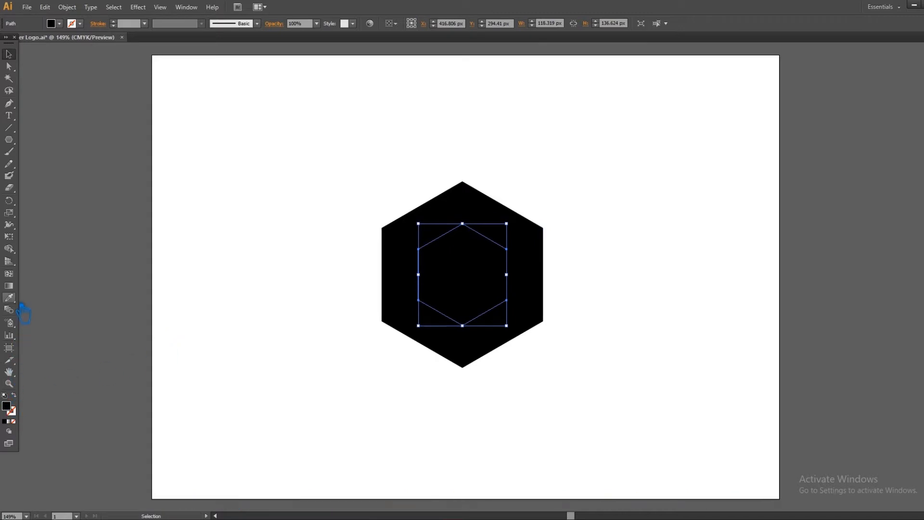
# Give the inner hexagon a sampled grey colour as its stroke, with no fill.
pyautogui.click(10, 298)
pyautogui.click(104, 312)
pyautogui.click(14, 396)
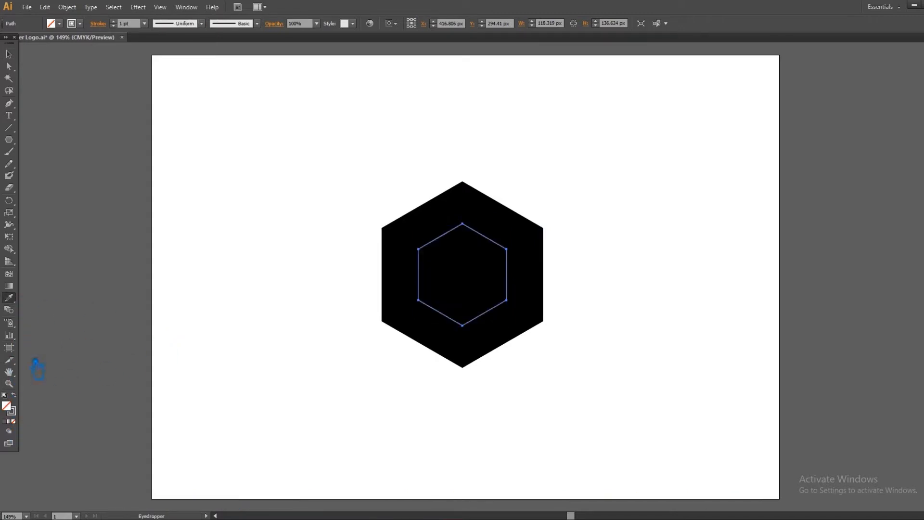
# Set the inner hexagon's stroke weight to 20 pt.
pyautogui.click(13, 56)
pyautogui.click(144, 23)
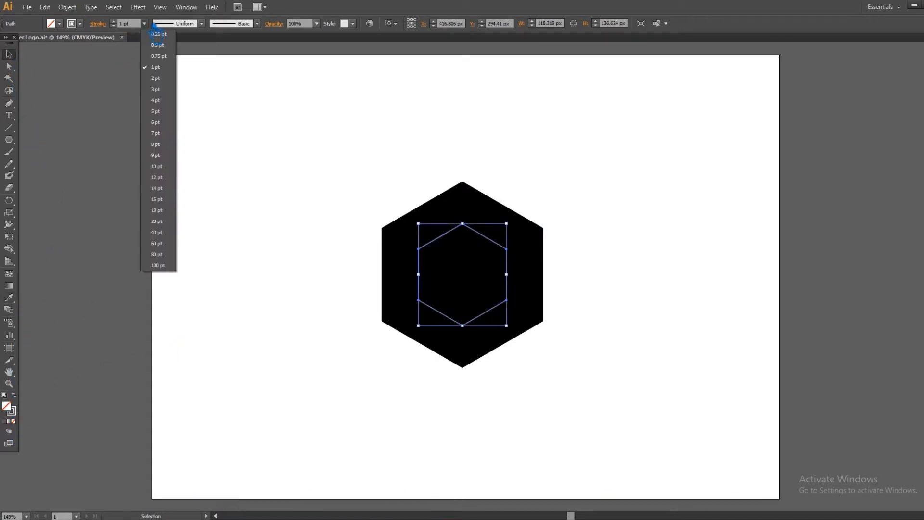
pyautogui.click(158, 222)
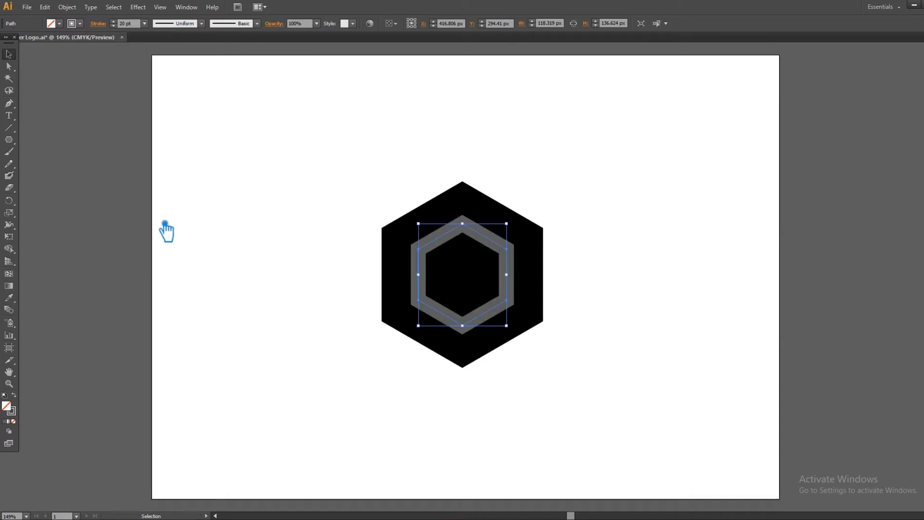
pyautogui.click(144, 257)
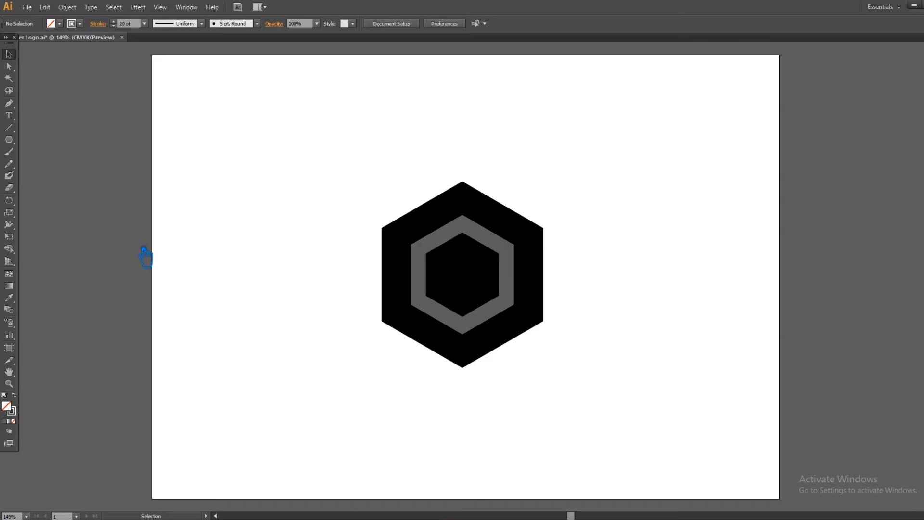
# Set the inner hexagon's stroke weight to 25 pt.
pyautogui.click(505, 246)
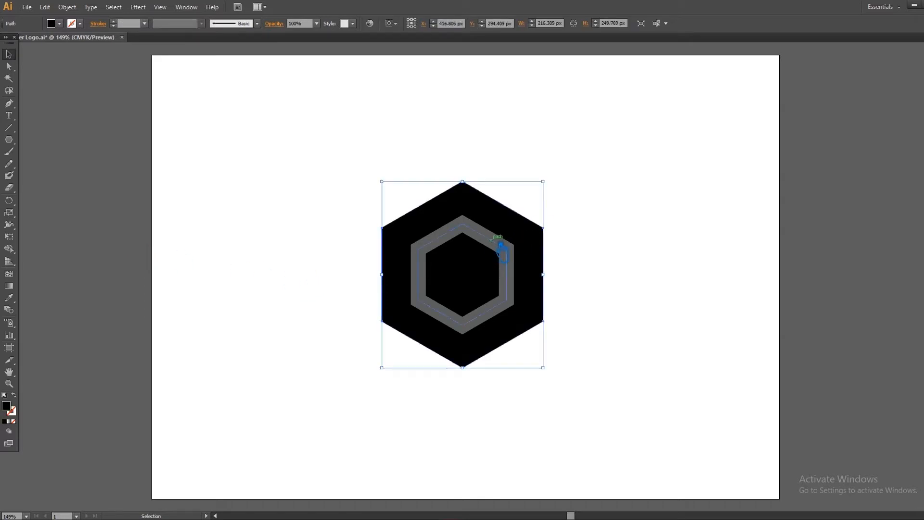
pyautogui.click(500, 246)
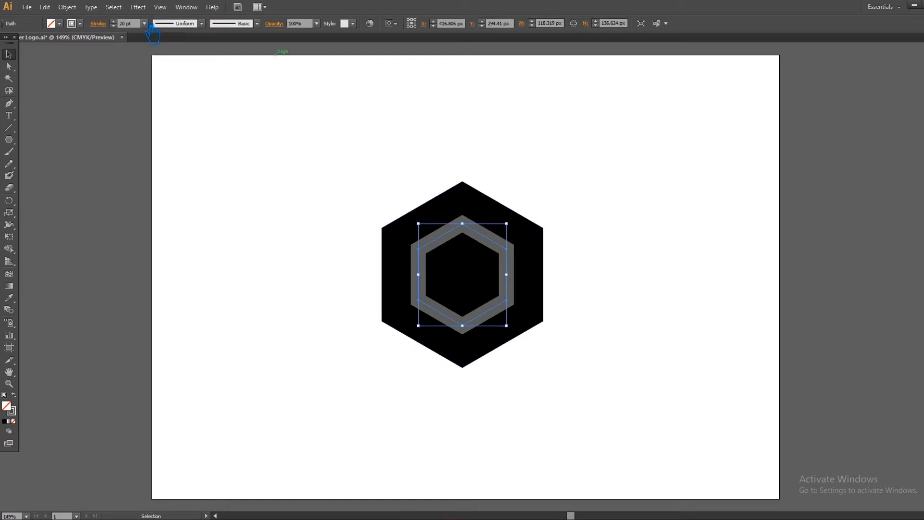
pyautogui.click(144, 24)
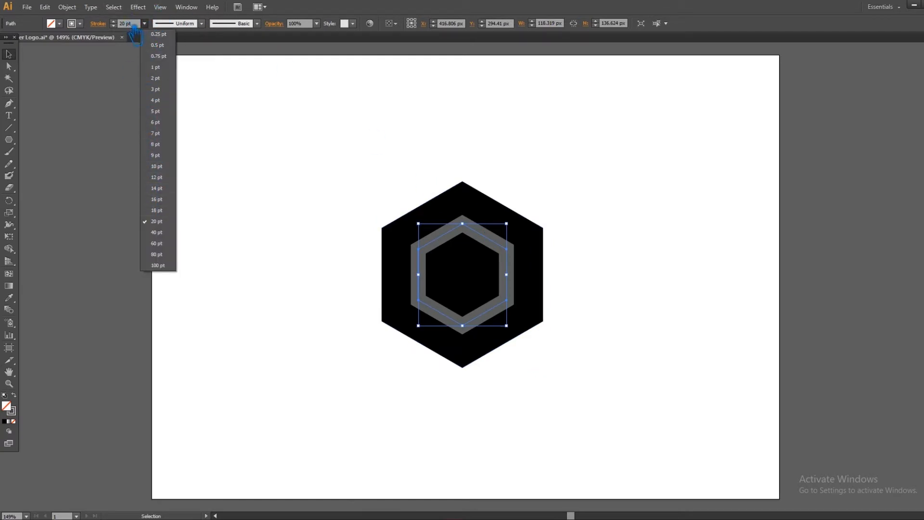
pyautogui.click(134, 25)
pyautogui.write('25')
pyautogui.press('Return')
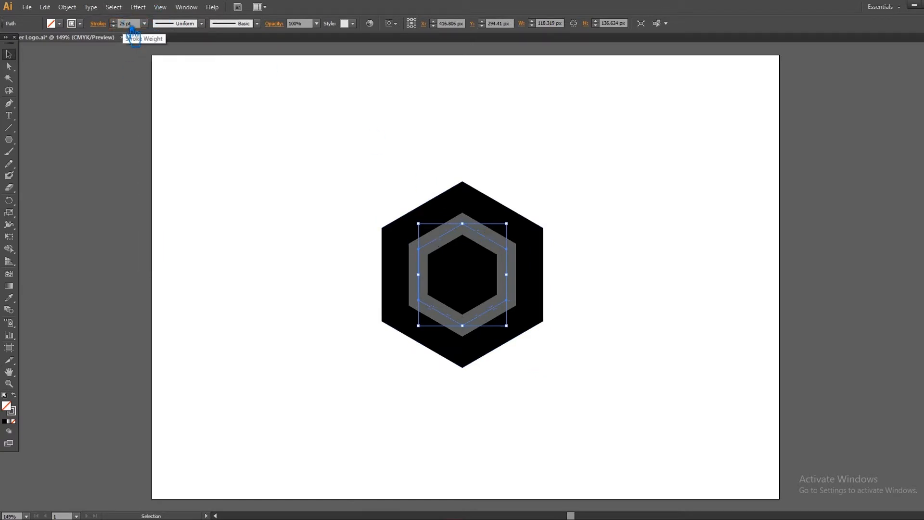
pyautogui.click(181, 145)
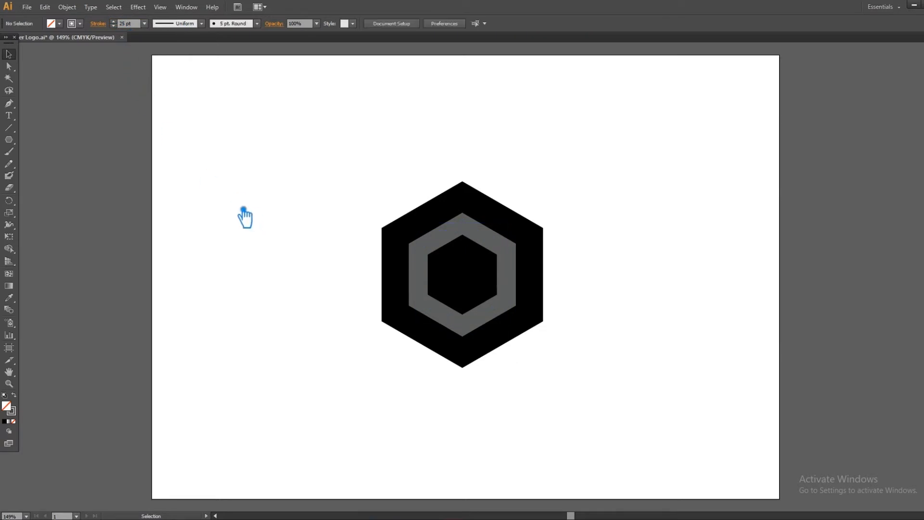
pyautogui.click(519, 242)
pyautogui.click(598, 223)
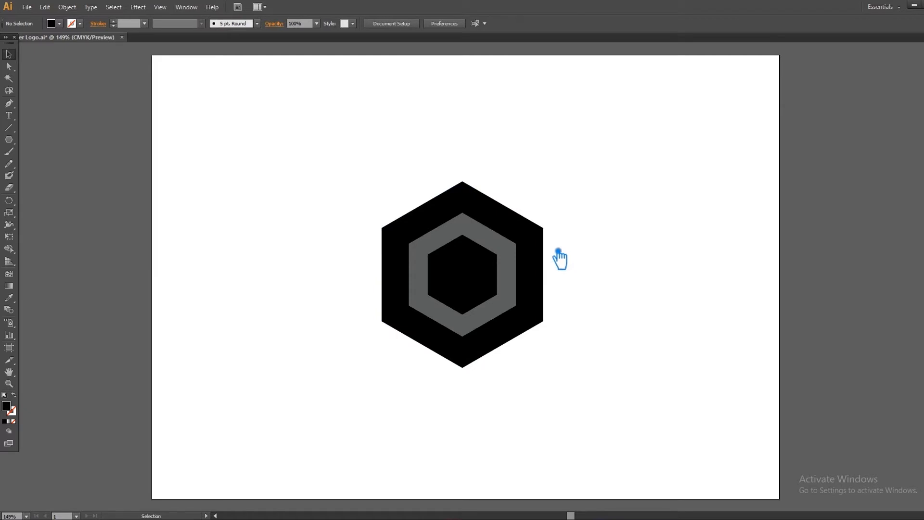
pyautogui.click(520, 279)
pyautogui.rightClick(513, 271)
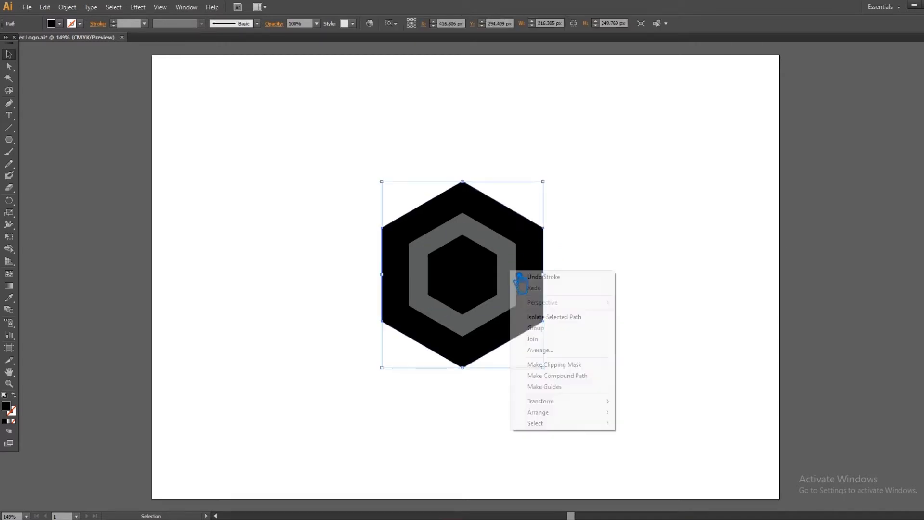
pyautogui.click(606, 261)
# Expand the inner hexagon's fill and stroke so the grey outline becomes a filled ring shape.
pyautogui.click(515, 263)
pyautogui.rightClick(507, 255)
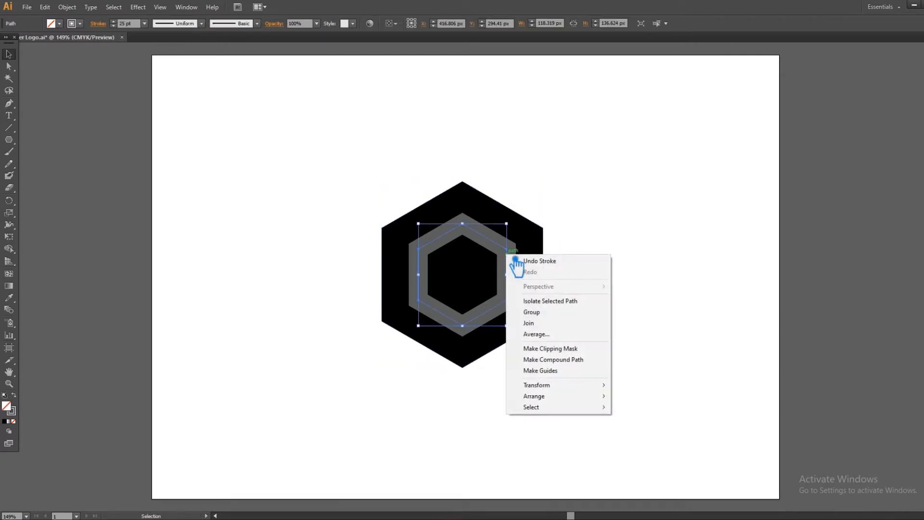
pyautogui.click(72, 8)
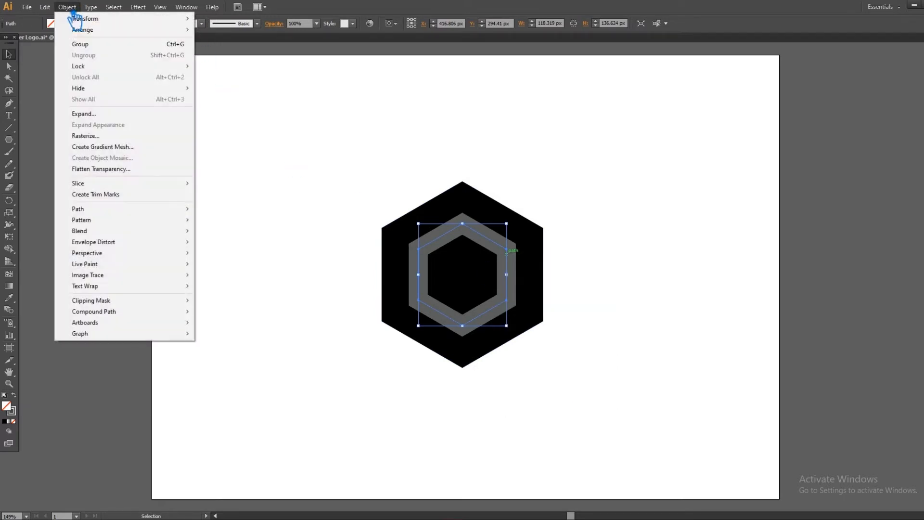
pyautogui.click(97, 115)
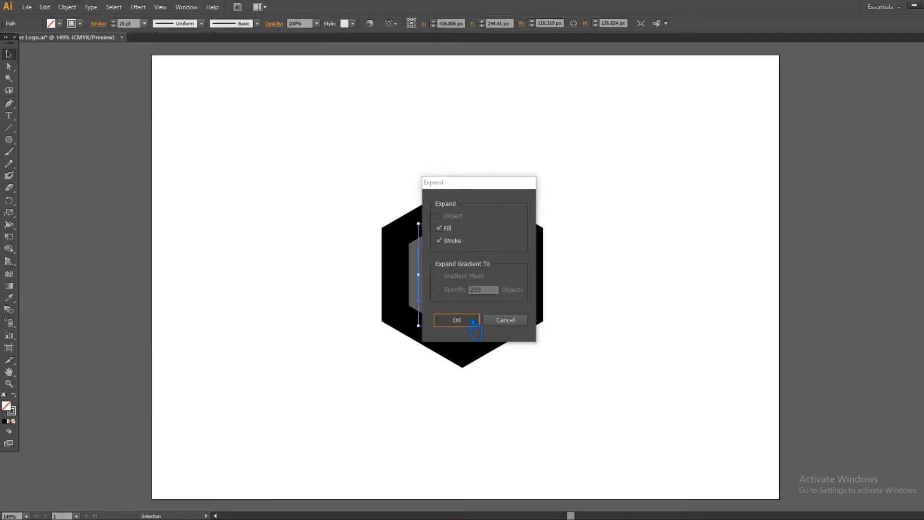
pyautogui.click(472, 320)
pyautogui.click(609, 358)
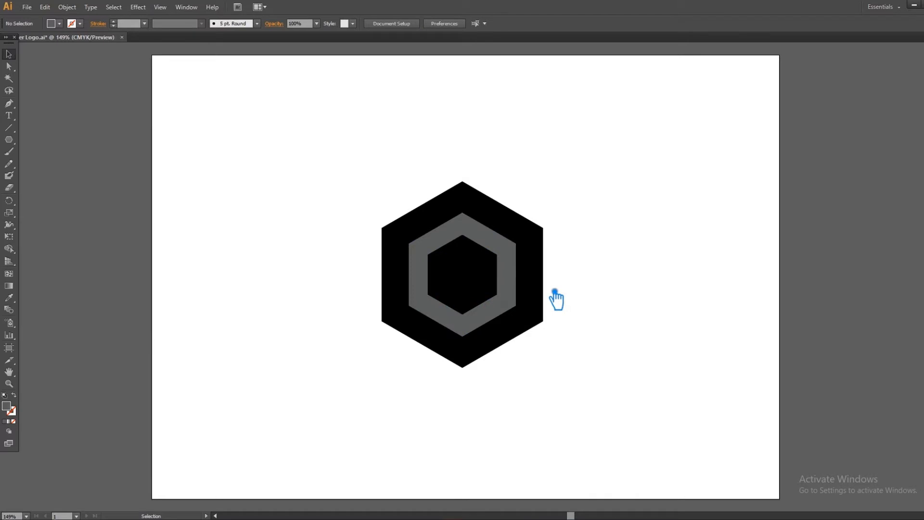
# Show the rulers, place a horizontal guide through the centre of the hexagons and lock it.
pyautogui.moveTo(594, 396); pyautogui.dragTo(333, 140)
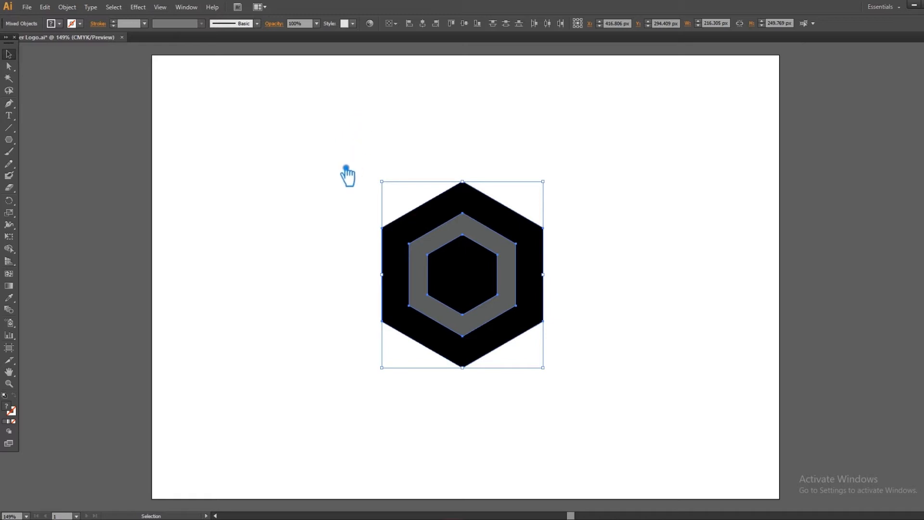
pyautogui.hotkey('ctrl', 'r')
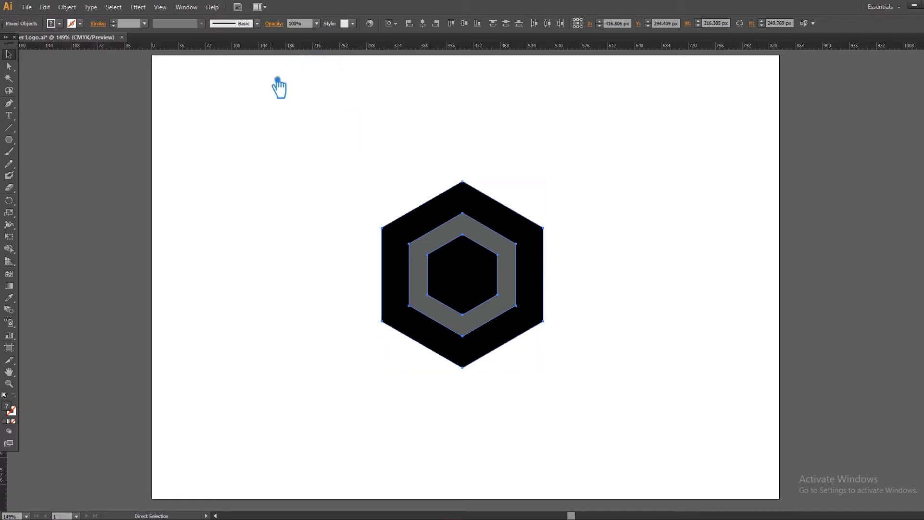
pyautogui.moveTo(235, 50); pyautogui.dragTo(307, 278)
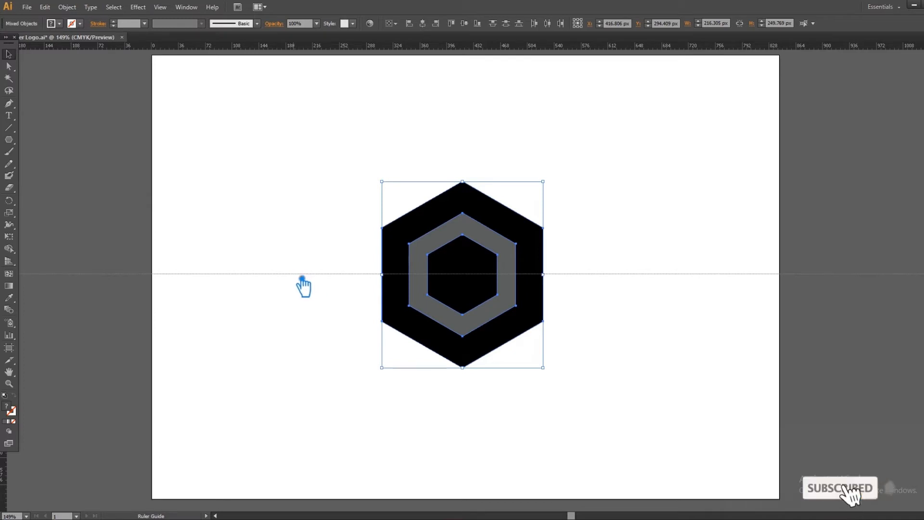
pyautogui.moveTo(299, 279); pyautogui.dragTo(299, 279)
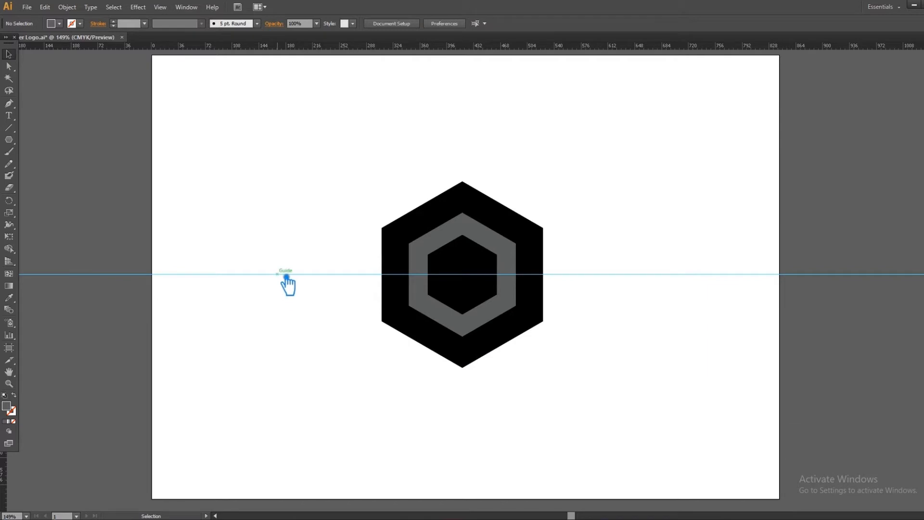
pyautogui.rightClick(278, 274)
pyautogui.click(297, 330)
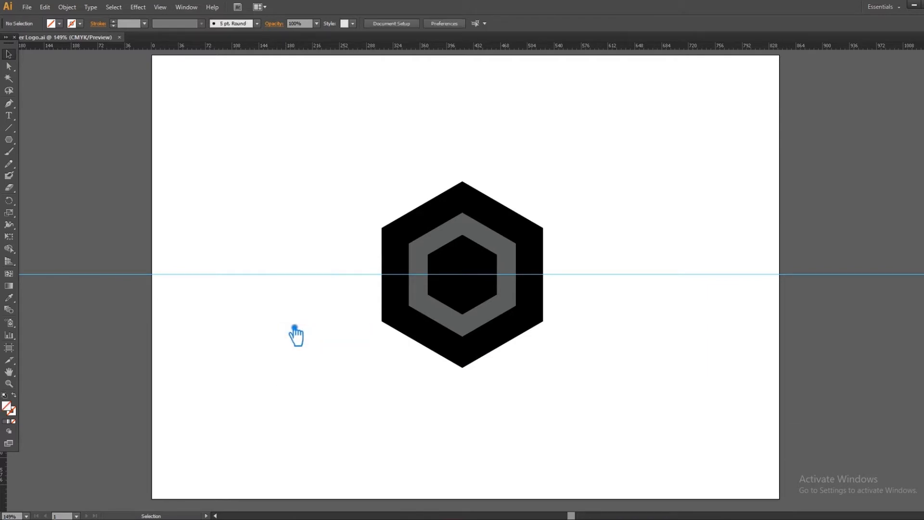
# Draw a black rectangle about 103 by 26 px across the right side of the outer hexagon, near the guide.
pyautogui.click(491, 302)
pyautogui.click(637, 319)
pyautogui.moveTo(14, 147); pyautogui.dragTo(51, 140)
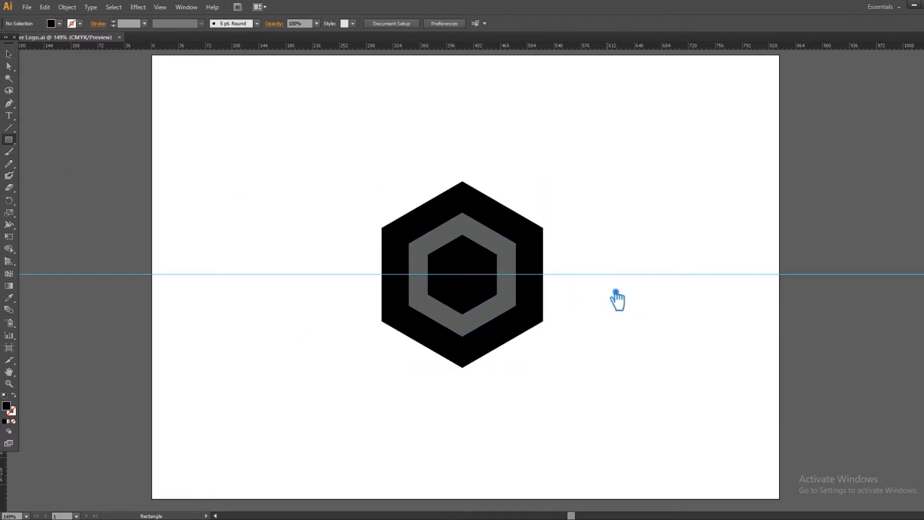
pyautogui.moveTo(589, 289); pyautogui.dragTo(520, 274)
pyautogui.click(14, 54)
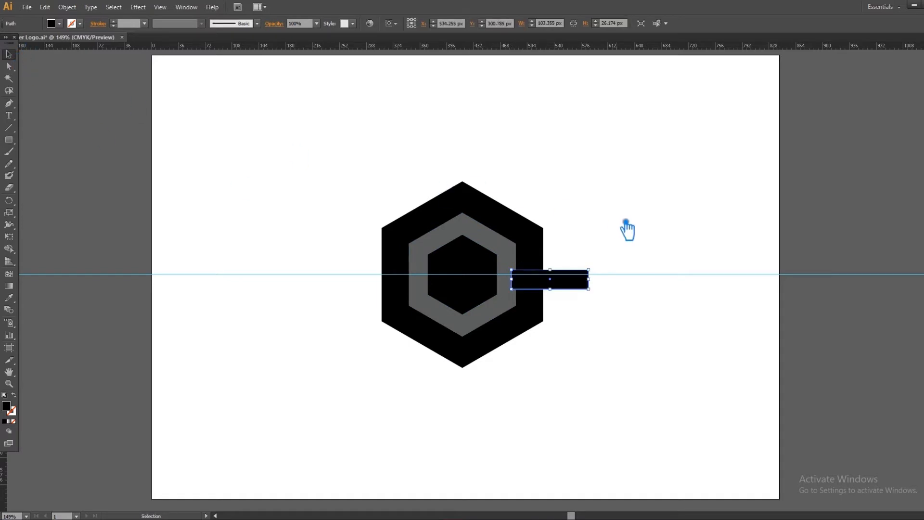
# Centre the black bar on the guide and resize it to about 195 px wide, running from the inner hexagon's middle past the outer right edge.
pyautogui.click(574, 299)
pyautogui.moveTo(574, 288); pyautogui.dragTo(535, 289)
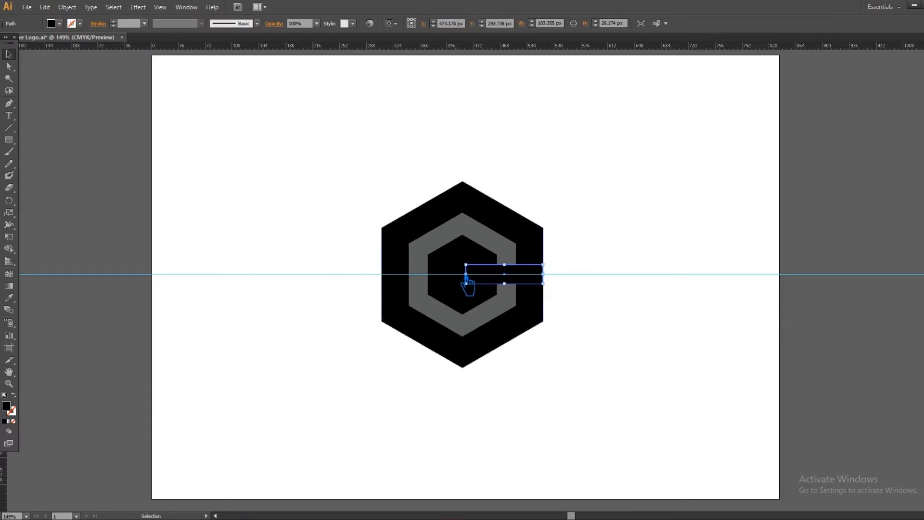
pyautogui.moveTo(477, 284); pyautogui.dragTo(339, 283)
pyautogui.moveTo(553, 278); pyautogui.dragTo(624, 275)
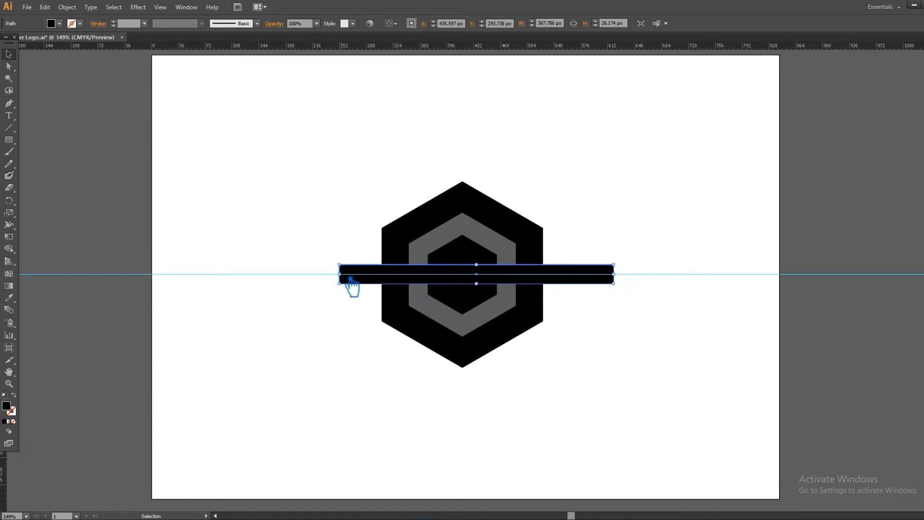
pyautogui.press('a')
pyautogui.moveTo(349, 278); pyautogui.dragTo(480, 275)
# Duplicate the black bar along the guide to the far right of the hexagon.
pyautogui.click(693, 283)
pyautogui.moveTo(588, 282); pyautogui.dragTo(769, 284)
# Try to subtract the grey ring and the overlapping bar from the black hexagon with the Pathfinder's Minus Front.
pyautogui.click(540, 279)
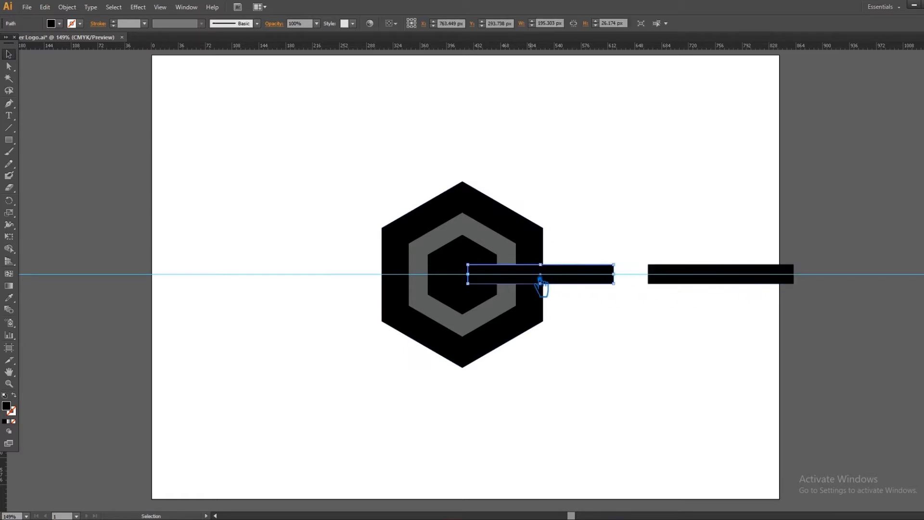
pyautogui.keyDown('shift'); pyautogui.click(512, 254); pyautogui.keyUp('shift')
pyautogui.moveTo(576, 375); pyautogui.dragTo(284, 193)
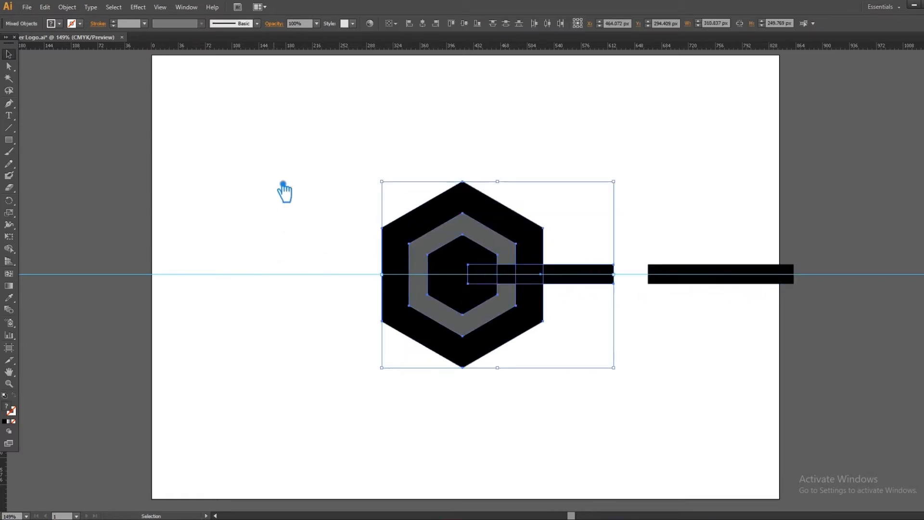
pyautogui.hotkey('ctrl', 'shift', 'F9')
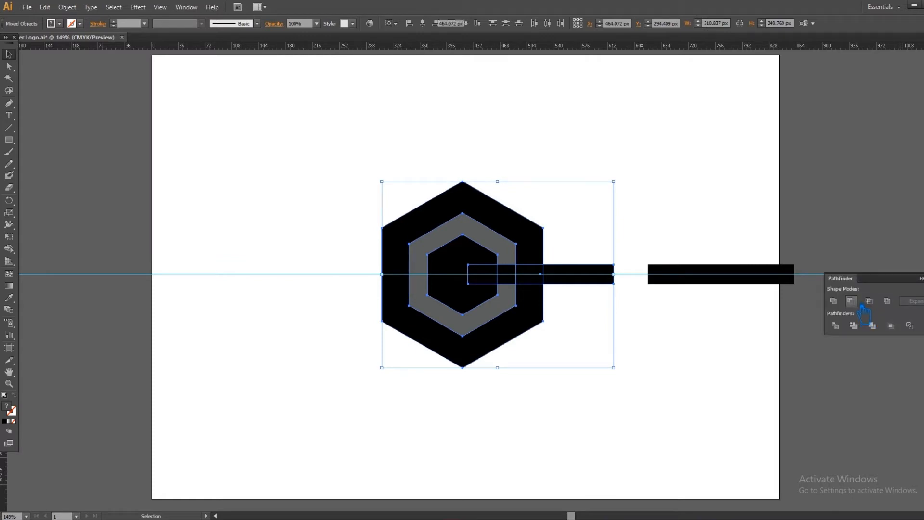
pyautogui.click(862, 306)
pyautogui.click(629, 222)
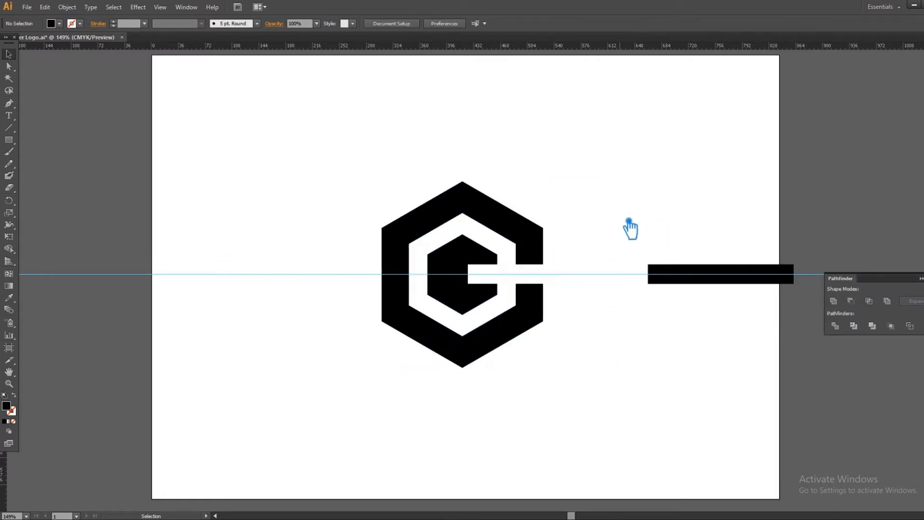
pyautogui.hotkey('ctrl', 'z')
pyautogui.click(649, 224)
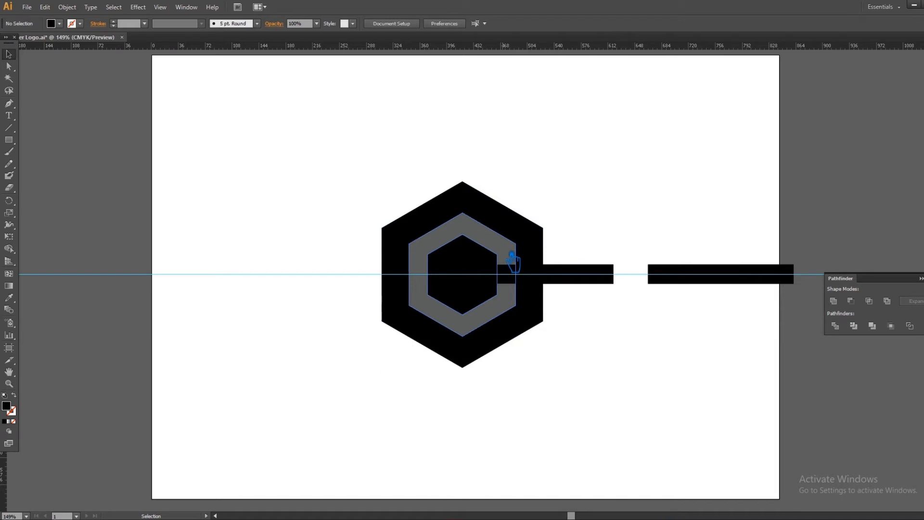
# Subtract the grey hexagonal ring from the black outer hexagon with the Pathfinder's Minus Front.
pyautogui.click(580, 274)
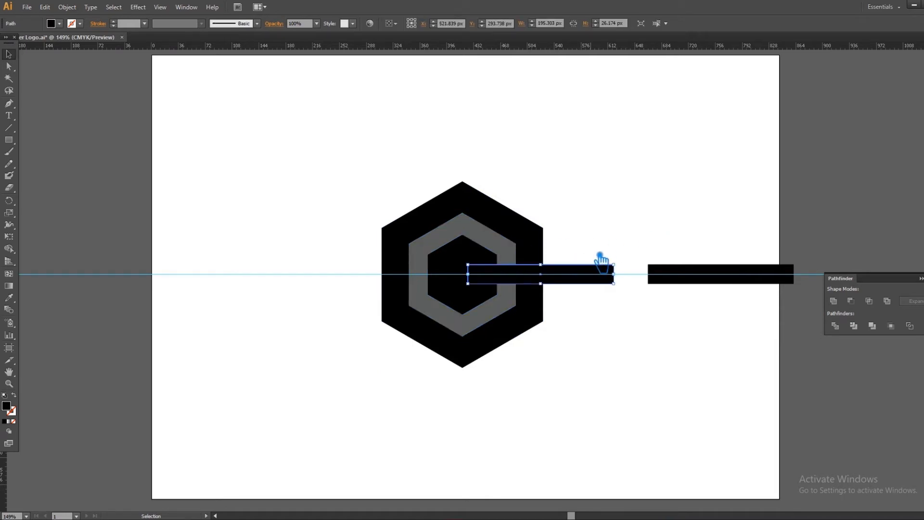
pyautogui.click(601, 256)
pyautogui.moveTo(385, 178); pyautogui.dragTo(465, 285)
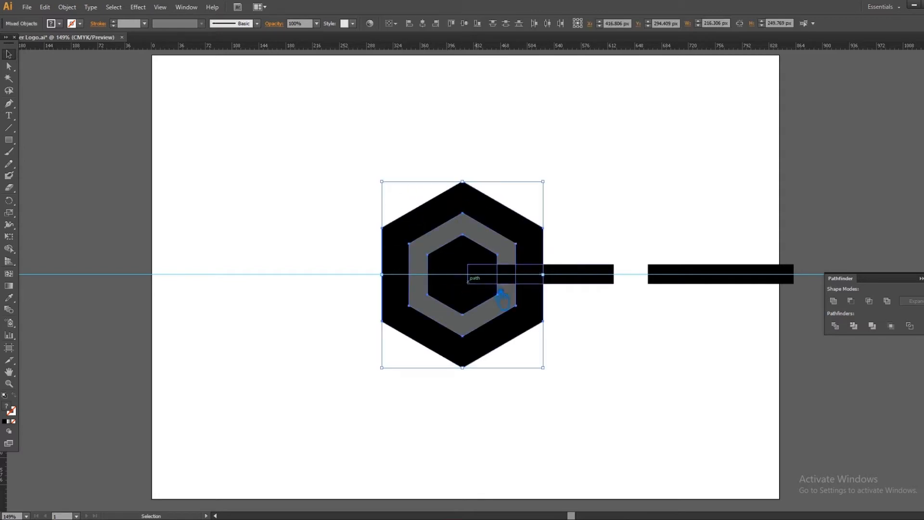
pyautogui.click(859, 308)
pyautogui.click(717, 381)
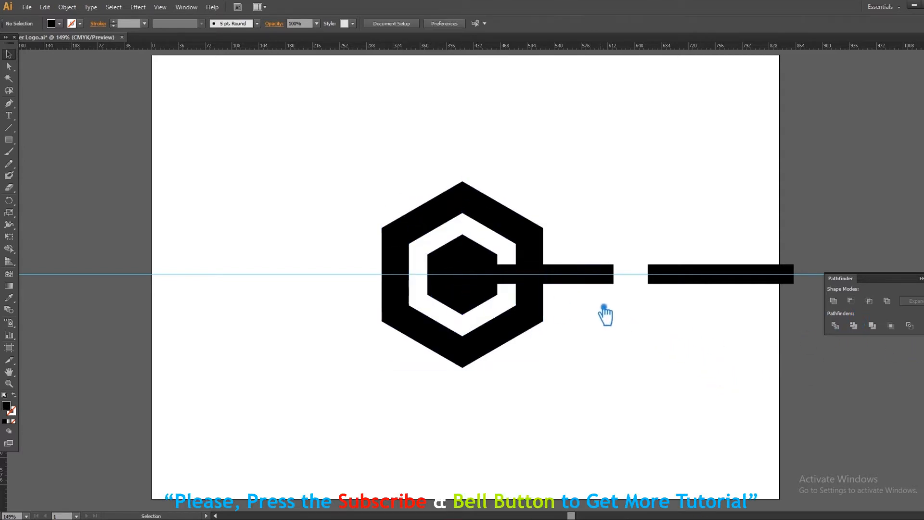
# Shift the black bar right along the guide and enlarge it to about 233 by 31 px.
pyautogui.moveTo(581, 281); pyautogui.dragTo(621, 282)
pyautogui.click(589, 333)
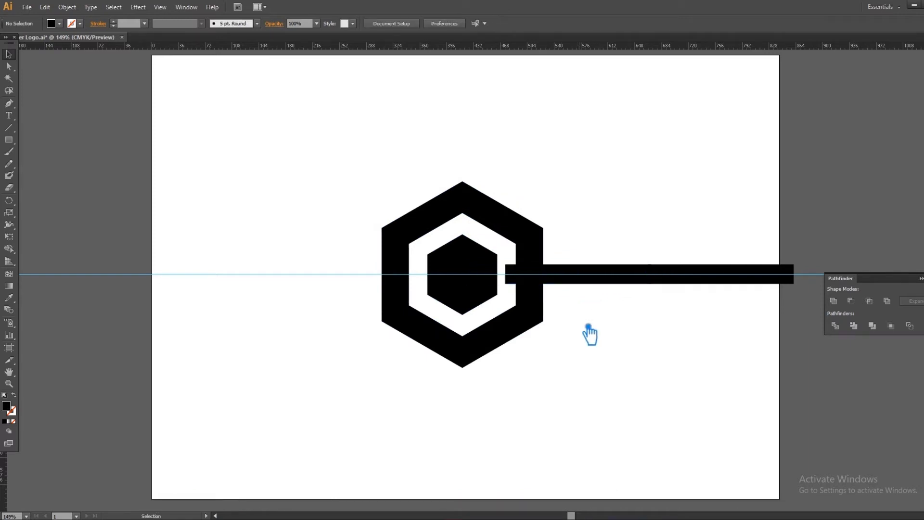
pyautogui.click(589, 284)
pyautogui.moveTo(661, 270); pyautogui.dragTo(675, 260)
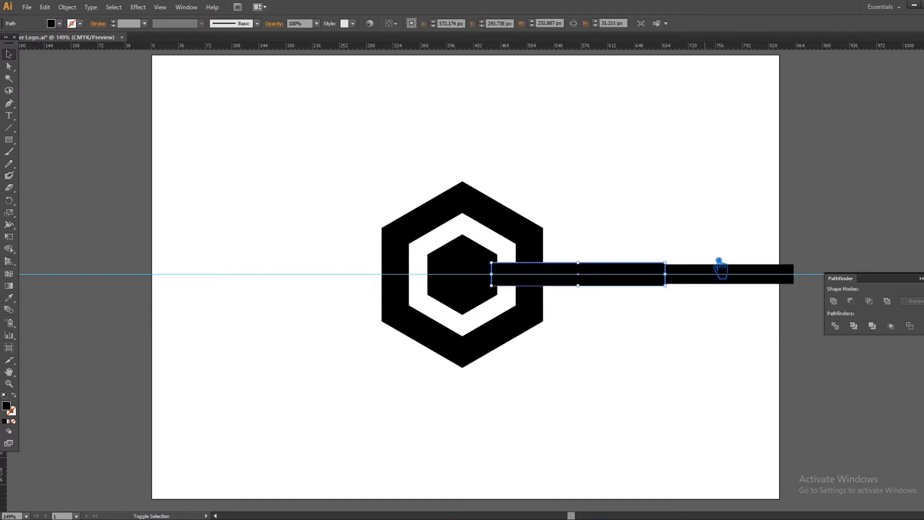
# Move the enlarged bar clear of the inner hexagon and replace the old spare bar with a copy of it farther right.
pyautogui.click(728, 270)
pyautogui.press('Delete')
pyautogui.moveTo(578, 283); pyautogui.dragTo(595, 283)
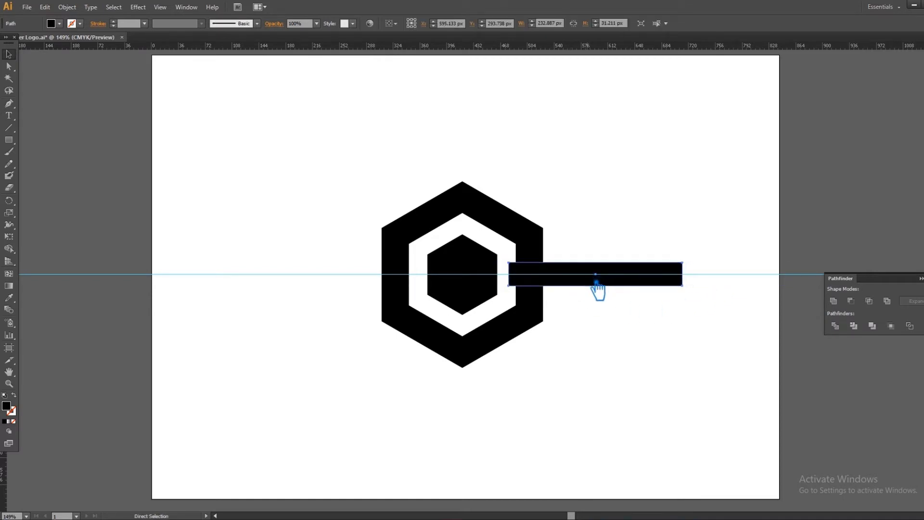
pyautogui.click(621, 319)
pyautogui.moveTo(624, 279); pyautogui.dragTo(832, 272)
pyautogui.click(659, 348)
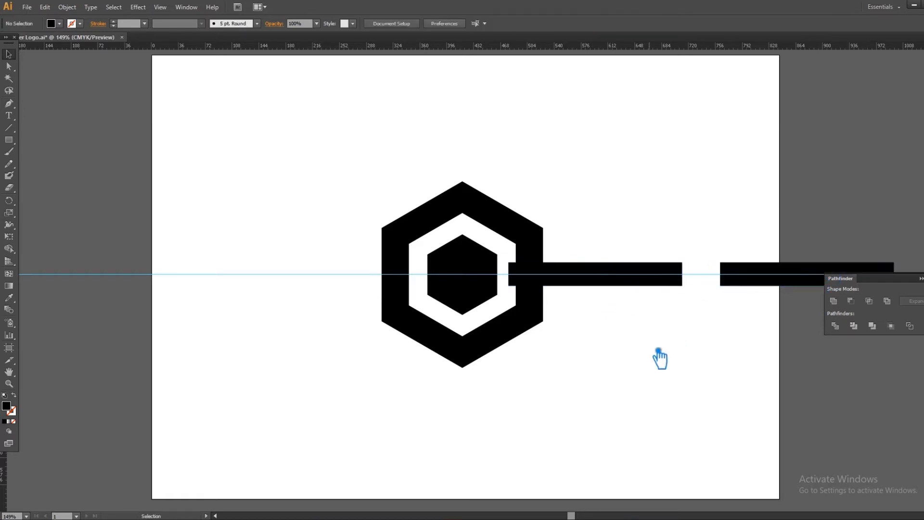
# Split the outer hexagon ring and the overlapping bar with the Pathfinder's Divide and ungroup the resulting pieces.
pyautogui.moveTo(600, 353); pyautogui.dragTo(330, 190)
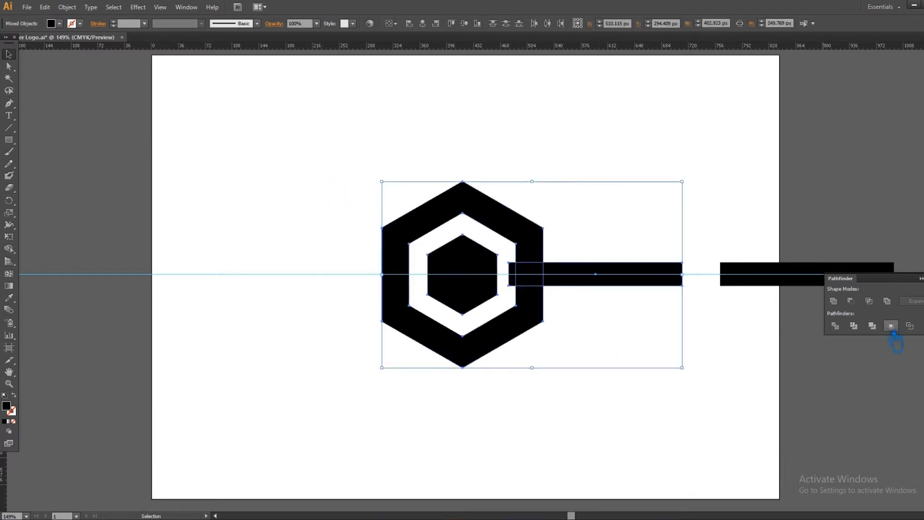
pyautogui.click(871, 324)
pyautogui.hotkey('ctrl', 'z')
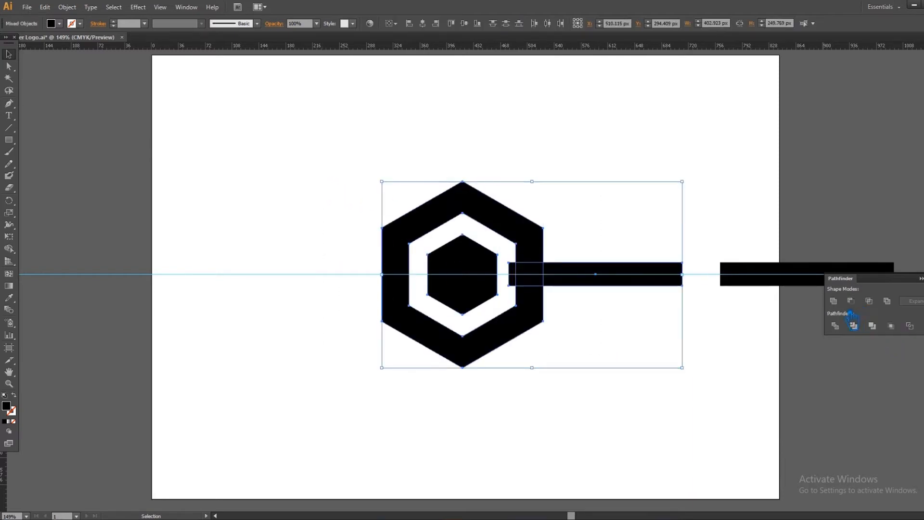
pyautogui.click(840, 330)
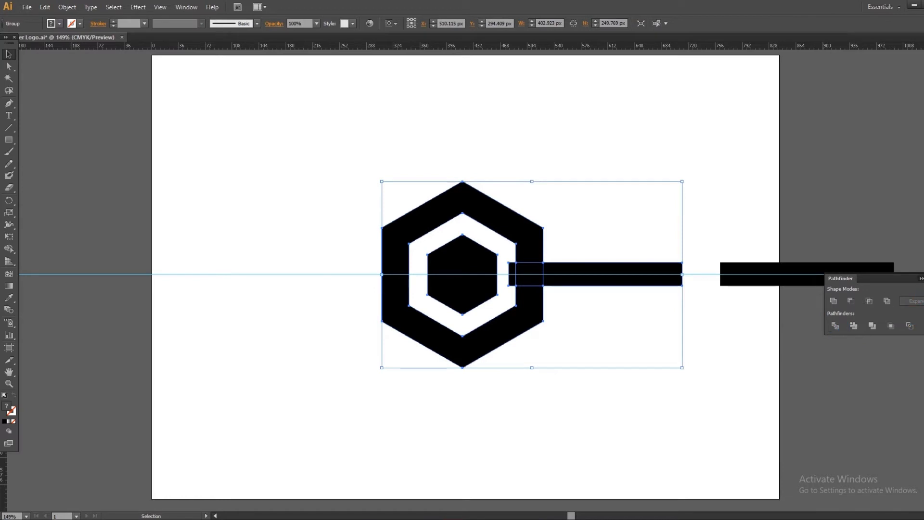
pyautogui.click(740, 353)
pyautogui.click(599, 284)
pyautogui.rightClick(589, 278)
pyautogui.click(629, 338)
pyautogui.click(626, 299)
# Delete the three bar pieces crossing the hexagon's right side to open the gap of the C.
pyautogui.click(606, 282)
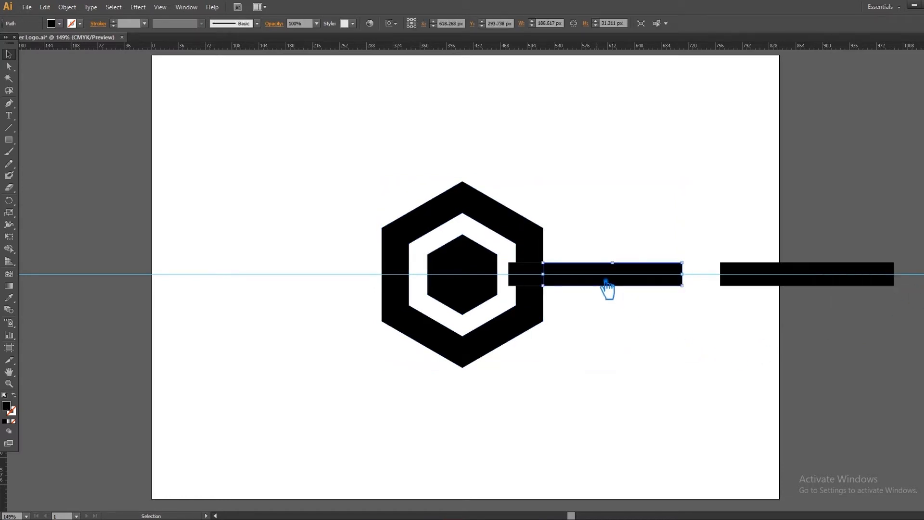
pyautogui.press('Delete')
pyautogui.click(535, 279)
pyautogui.press('Delete')
pyautogui.click(513, 277)
pyautogui.press('Delete')
# Draw a narrow vertical strip about 12 by 70 px across the hexagon's top corner and recolour it grey.
pyautogui.press('m')
pyautogui.moveTo(466, 176); pyautogui.dragTo(476, 228)
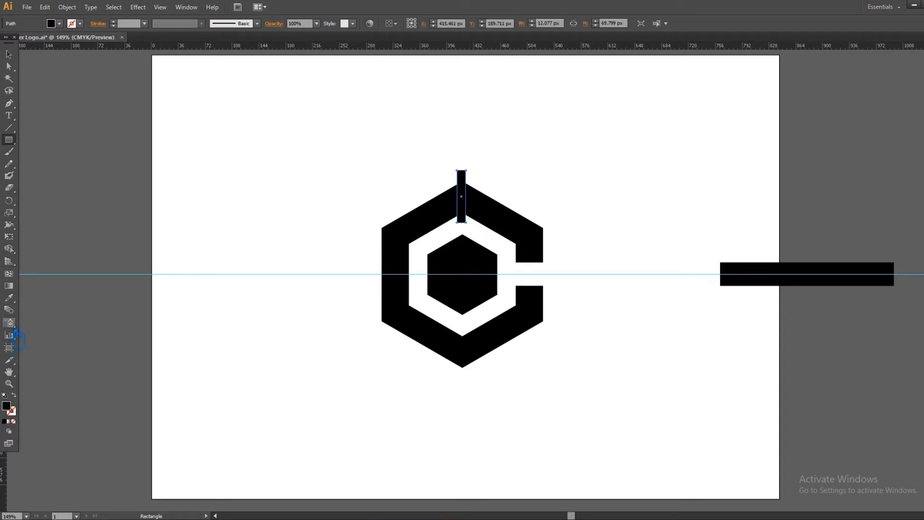
pyautogui.click(76, 295)
pyautogui.click(13, 55)
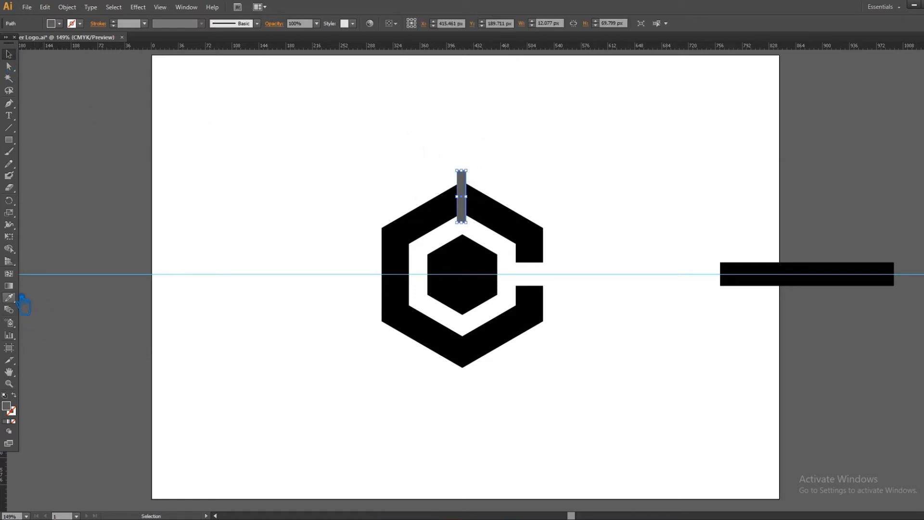
# Set the grey strip's opacity to 50%.
pyautogui.hotkey('ctrl', '+')
pyautogui.hotkey('ctrl', '+')
pyautogui.hotkey('ctrl', '+')
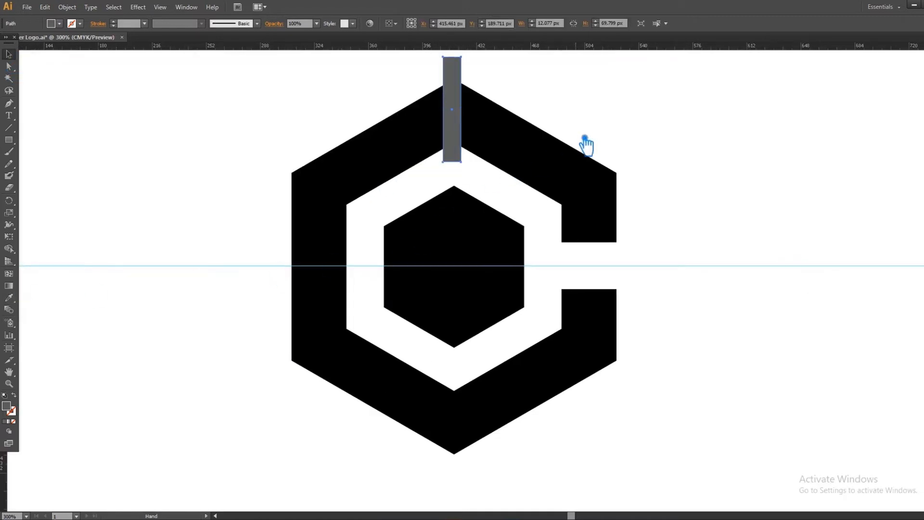
pyautogui.moveTo(587, 80); pyautogui.dragTo(562, 196)
pyautogui.click(544, 182)
pyautogui.click(436, 187)
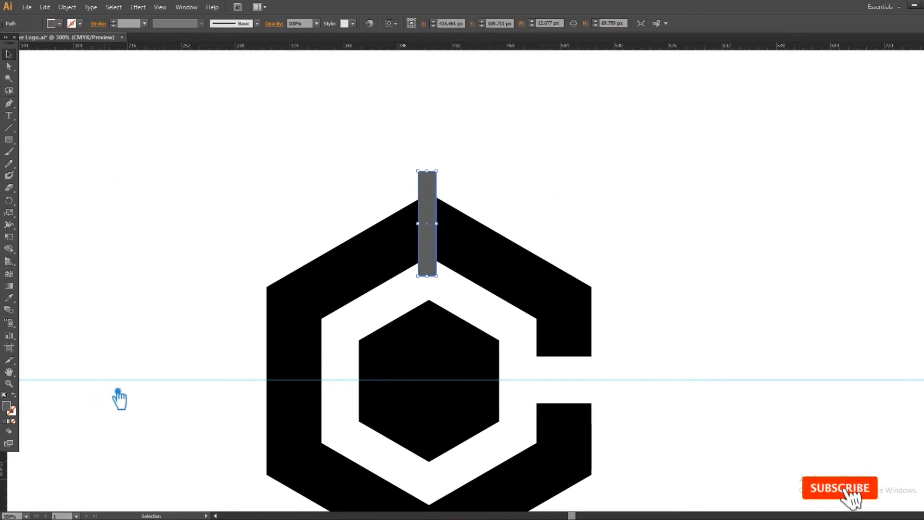
pyautogui.press('F7')
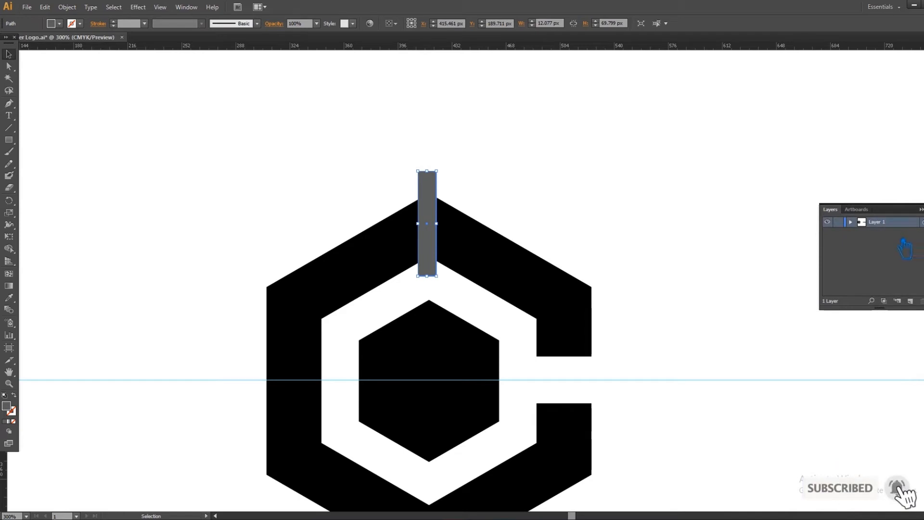
pyautogui.click(852, 223)
pyautogui.click(899, 264)
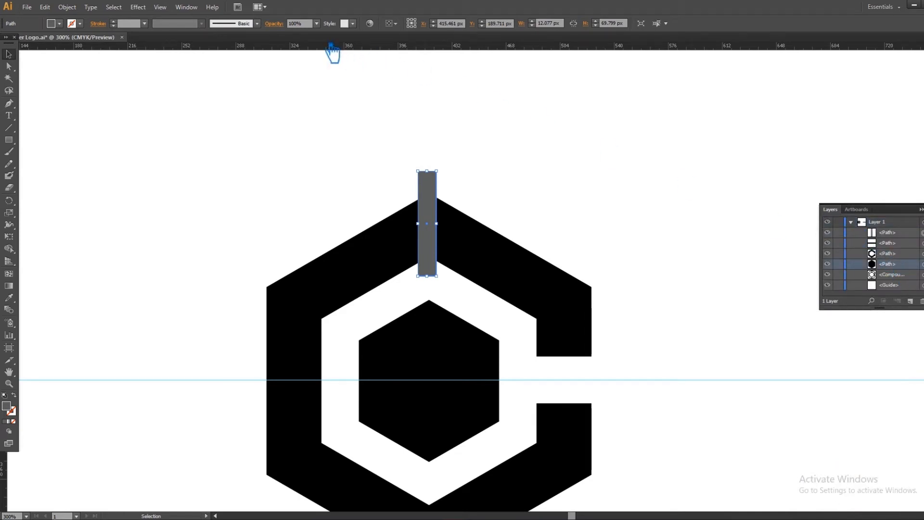
pyautogui.click(316, 23)
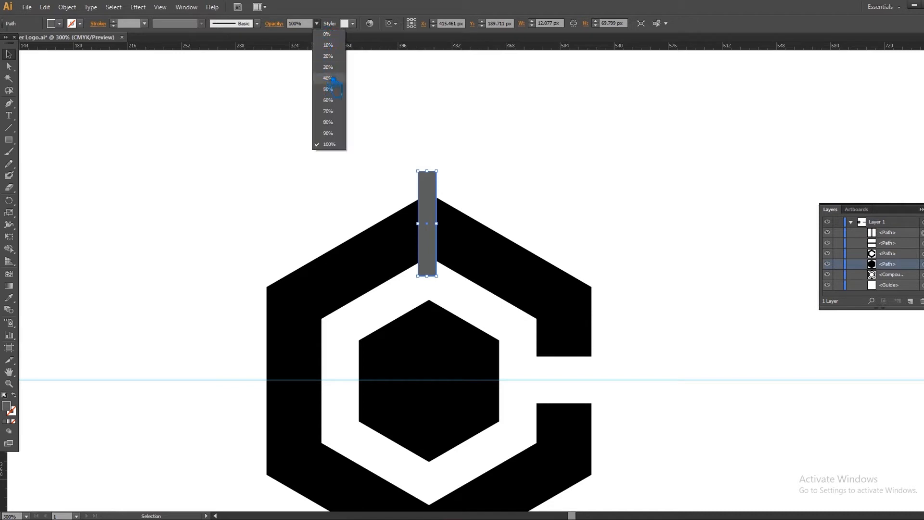
pyautogui.click(340, 92)
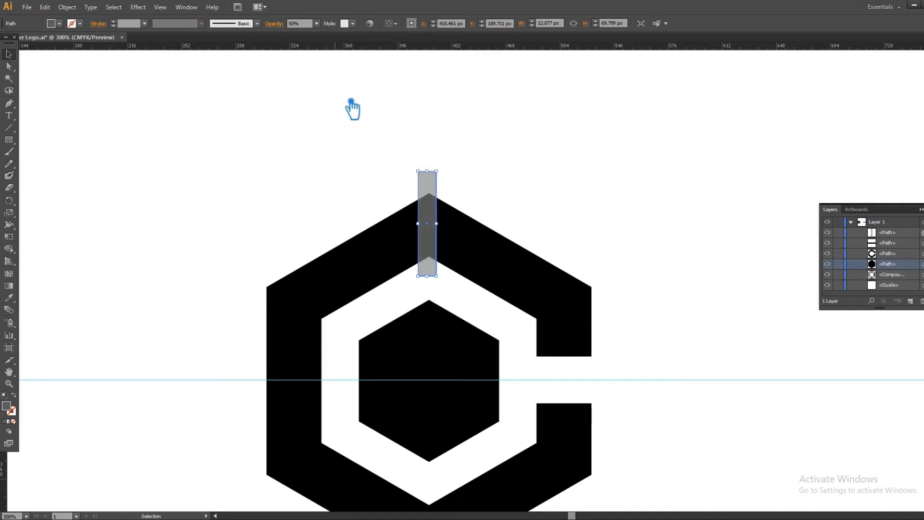
# Centre the semi-transparent strip horizontally on the hexagon's top corner.
pyautogui.click(517, 179)
pyautogui.moveTo(438, 180); pyautogui.dragTo(440, 180)
pyautogui.click(519, 181)
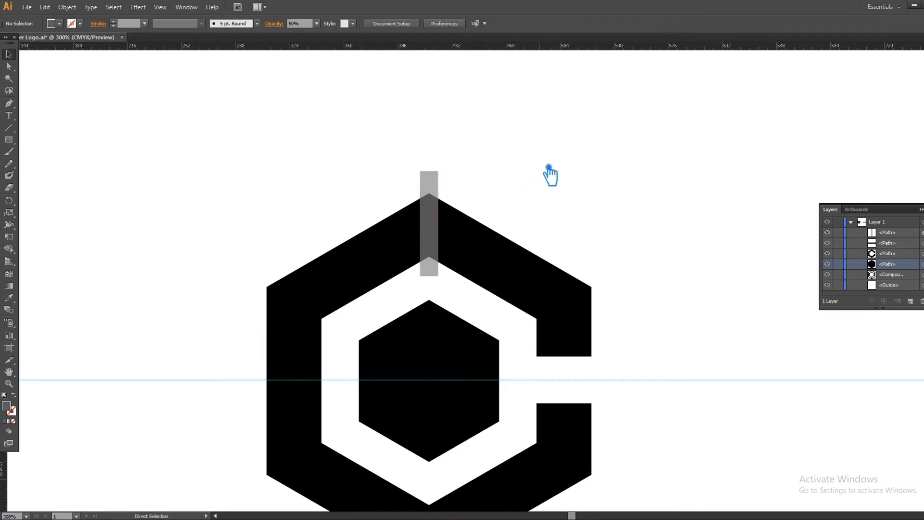
# Duplicate the grey strip straight down onto the hexagon's bottom corner.
pyautogui.hotkey('ctrl', '-')
pyautogui.hotkey('ctrl', '-')
pyautogui.hotkey('ctrl', '-')
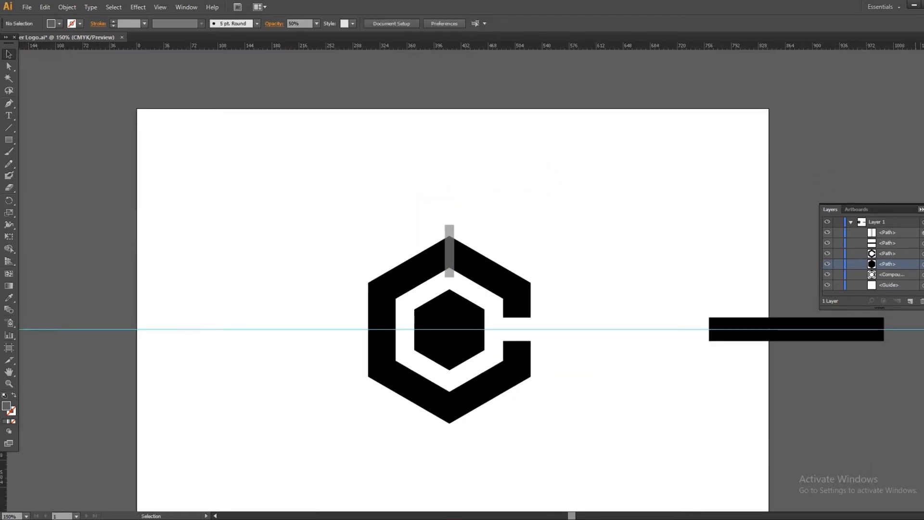
pyautogui.click(921, 209)
pyautogui.click(460, 234)
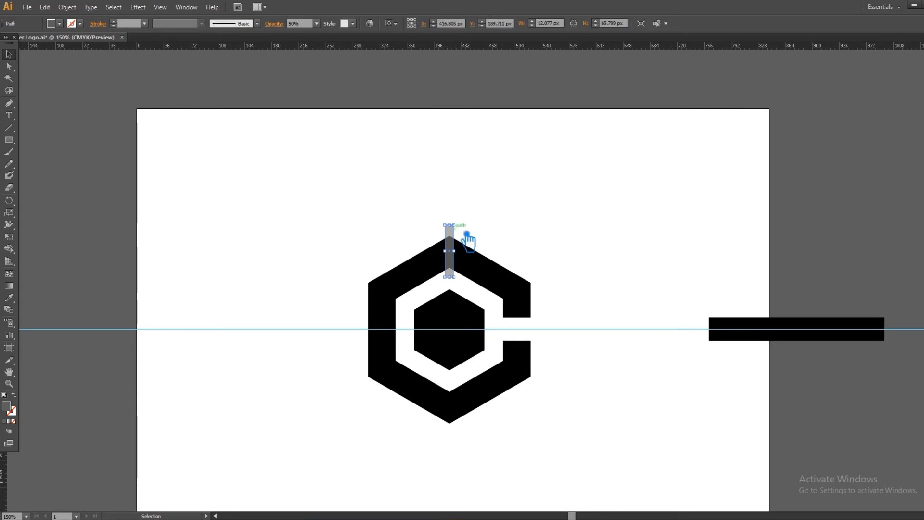
pyautogui.click(539, 221)
pyautogui.moveTo(462, 234); pyautogui.dragTo(470, 390)
pyautogui.click(607, 269)
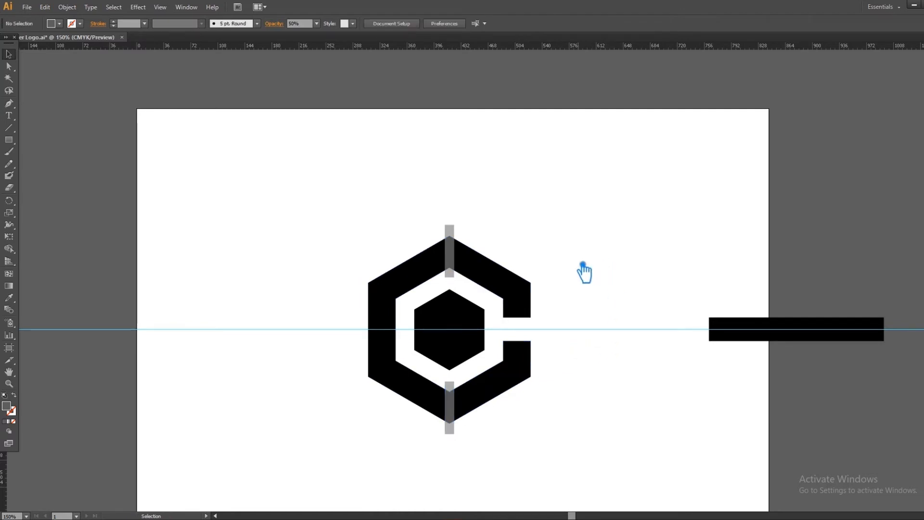
# Group the two vertical strips and rotate a copy onto the hexagon's upper-right and lower-left corners.
pyautogui.click(461, 235)
pyautogui.keyDown('shift'); pyautogui.click(459, 389); pyautogui.keyUp('shift')
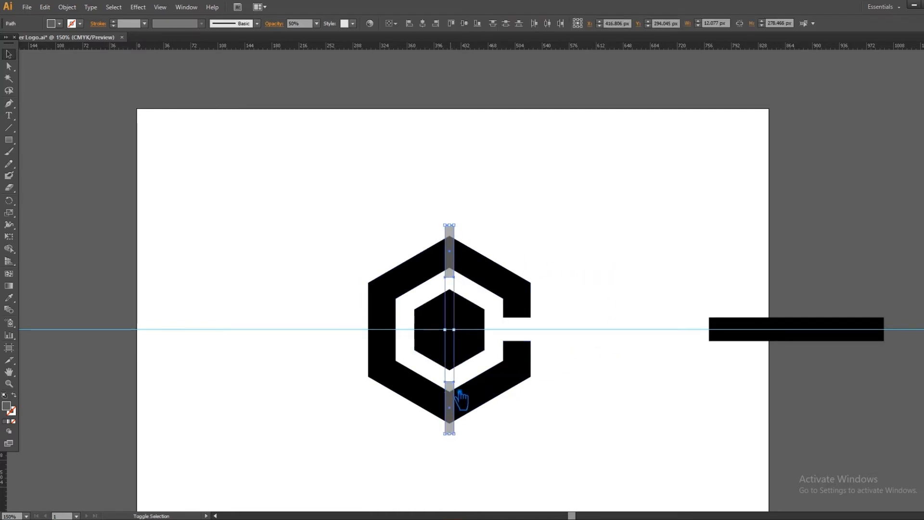
pyautogui.hotkey('ctrl', 'g')
pyautogui.press('v')
pyautogui.moveTo(462, 226); pyautogui.dragTo(548, 287)
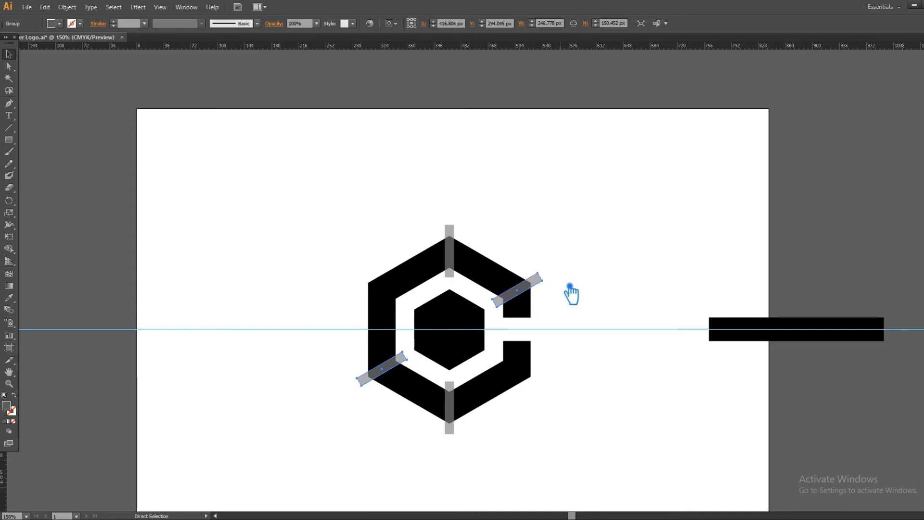
# Copy the diagonal strip pair in place and rotate it onto the hexagon's upper-left and lower-right corners.
pyautogui.press('ctrl')
pyautogui.hotkey('ctrl', 'f')
pyautogui.moveTo(552, 279); pyautogui.dragTo(558, 393)
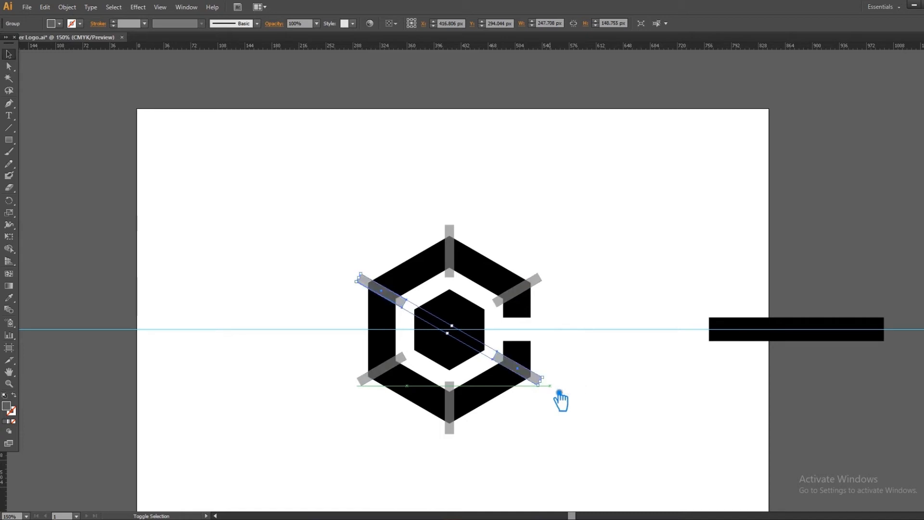
pyautogui.click(605, 378)
# Ungroup the vertical strip pair and the first diagonal pair, and delete the strip at the upper-right corner.
pyautogui.click(452, 239)
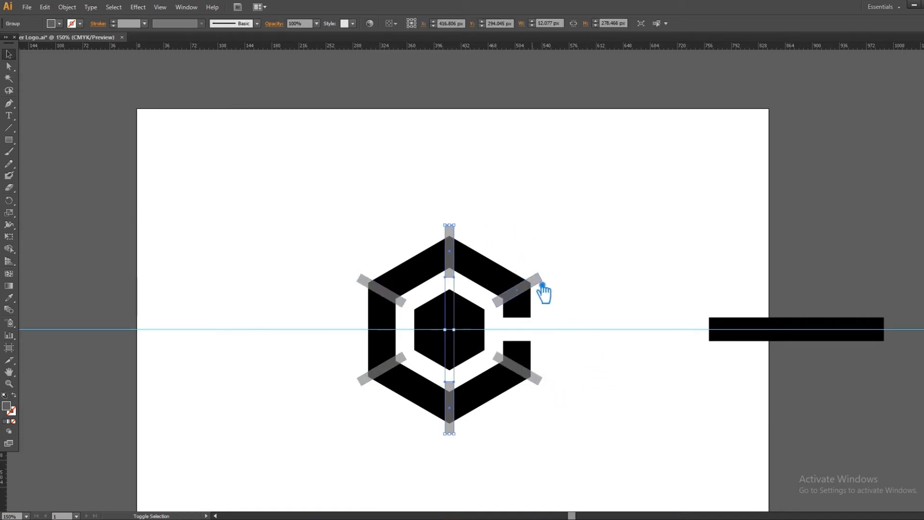
pyautogui.keyDown('shift'); pyautogui.click(535, 280); pyautogui.keyUp('shift')
pyautogui.hotkey('ctrl', 'shift', 'g')
pyautogui.click(550, 318)
pyautogui.click(538, 279)
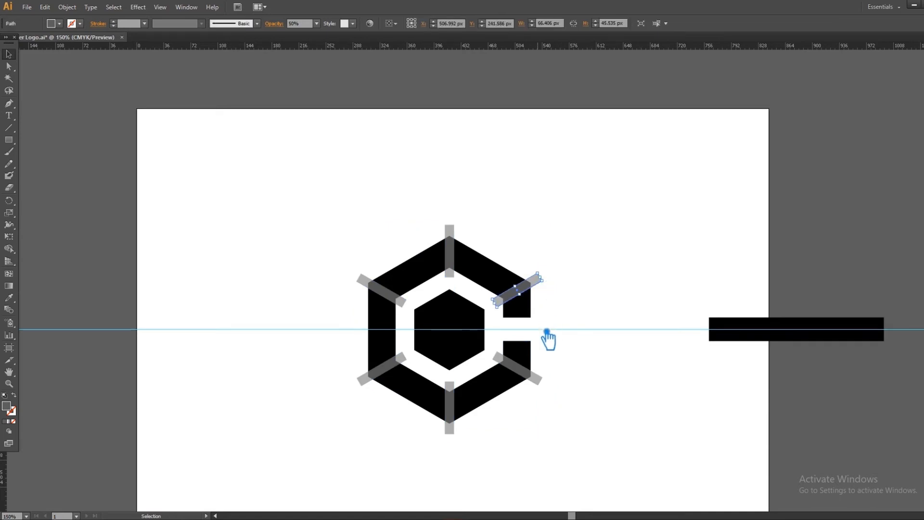
pyautogui.press('Delete')
# Ungroup the remaining diagonal strip pair and delete the strip at the hexagon's lower-right corner.
pyautogui.click(540, 380)
pyautogui.rightClick(551, 385)
pyautogui.click(580, 436)
pyautogui.click(573, 423)
pyautogui.click(550, 387)
pyautogui.press('Delete')
# Cut the four remaining grey strips out of the black C shape with the Pathfinder's Minus Front.
pyautogui.moveTo(588, 444); pyautogui.dragTo(514, 213)
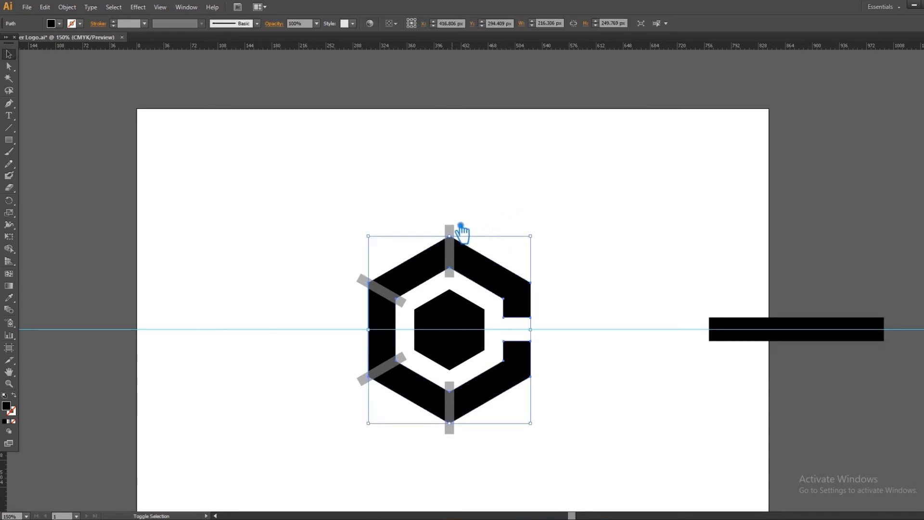
pyautogui.keyDown('shift'); pyautogui.click(450, 230); pyautogui.keyUp('shift')
pyautogui.keyDown('shift'); pyautogui.click(391, 298); pyautogui.keyUp('shift')
pyautogui.keyDown('shift'); pyautogui.click(385, 368); pyautogui.keyUp('shift')
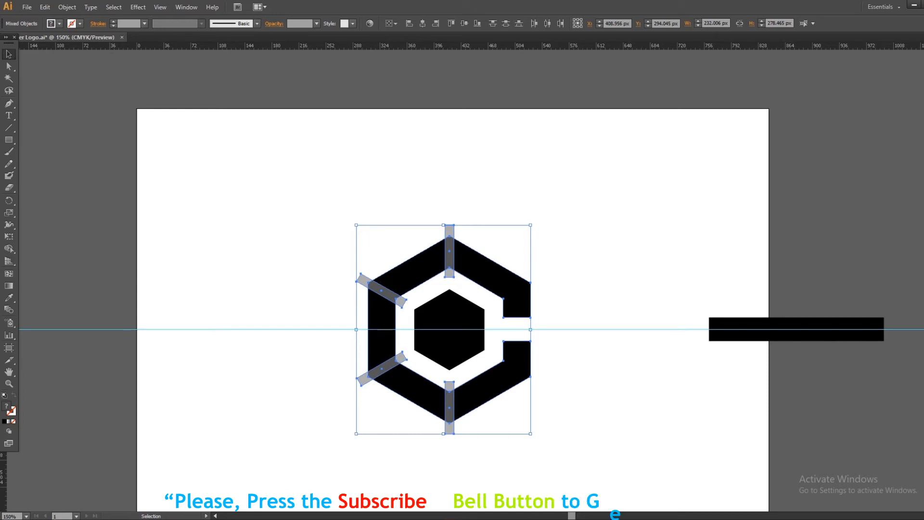
pyautogui.hotkey('ctrl', 'shift', 'F9')
pyautogui.click(853, 303)
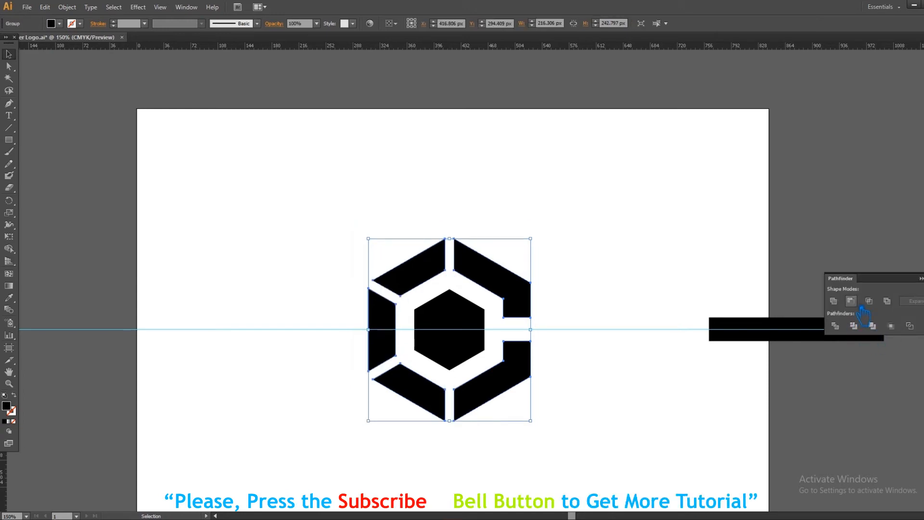
pyautogui.click(634, 233)
pyautogui.click(923, 278)
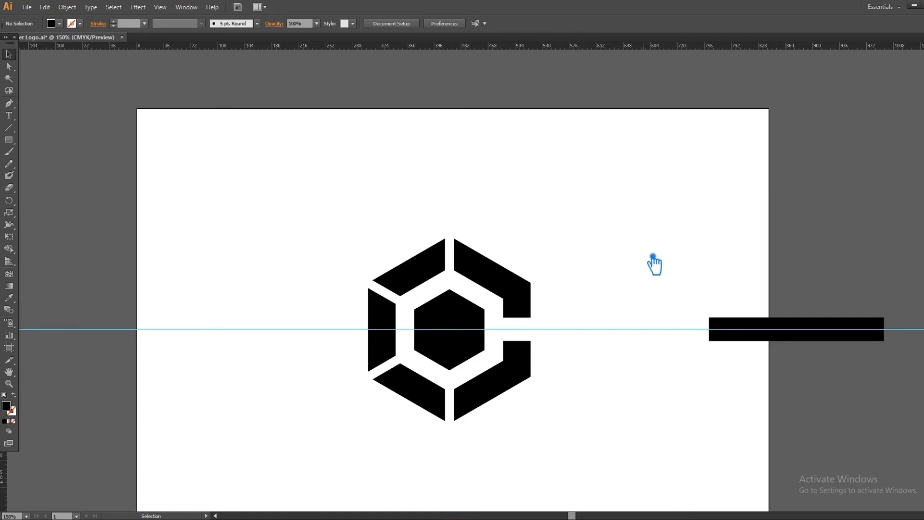
# Shrink the black centre hexagon about its centre to about 54 by 63 px.
pyautogui.click(448, 320)
pyautogui.moveTo(494, 295); pyautogui.dragTo(481, 306)
pyautogui.click(493, 332)
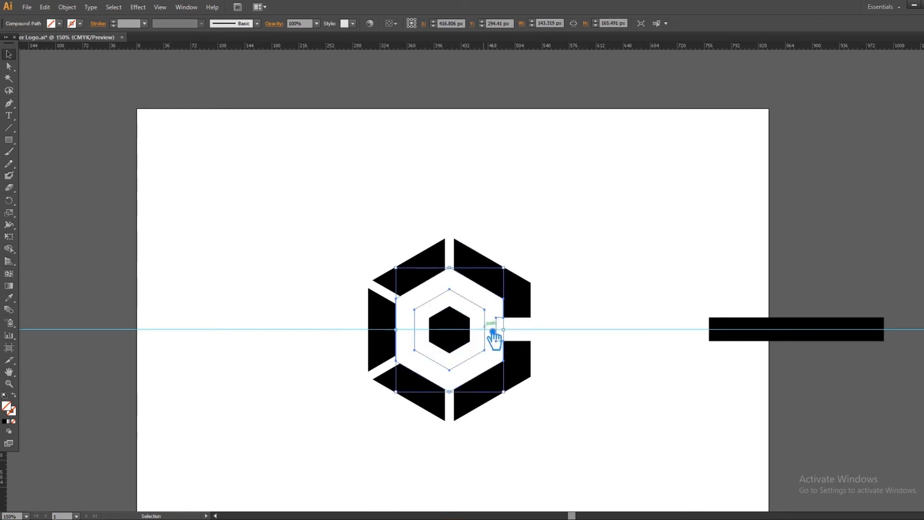
pyautogui.click(491, 337)
pyautogui.click(470, 334)
pyautogui.press('a')
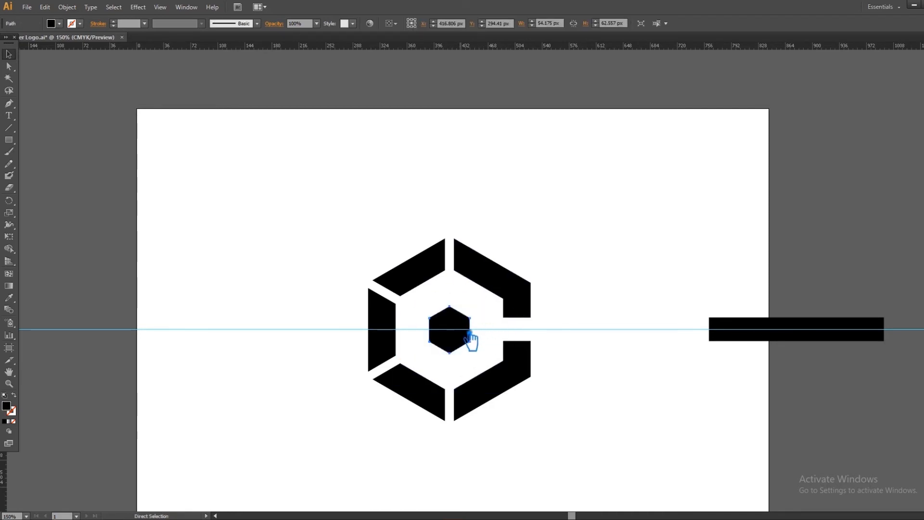
# Enlarge a copy of the centre hexagon about its centre to about 294 by 340 px, behind the C.
pyautogui.press('v')
pyautogui.moveTo(479, 311); pyautogui.dragTo(578, 212)
pyautogui.press('a')
pyautogui.press('v')
# Switch the large hexagon's colour model from grayscale to full colour and fill it with red #B72020.
pyautogui.doubleClick(8, 407)
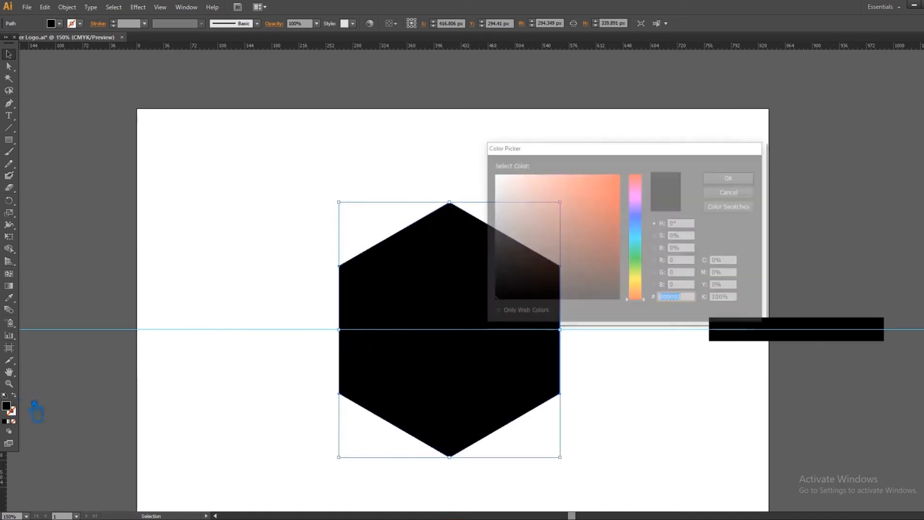
pyautogui.click(608, 230)
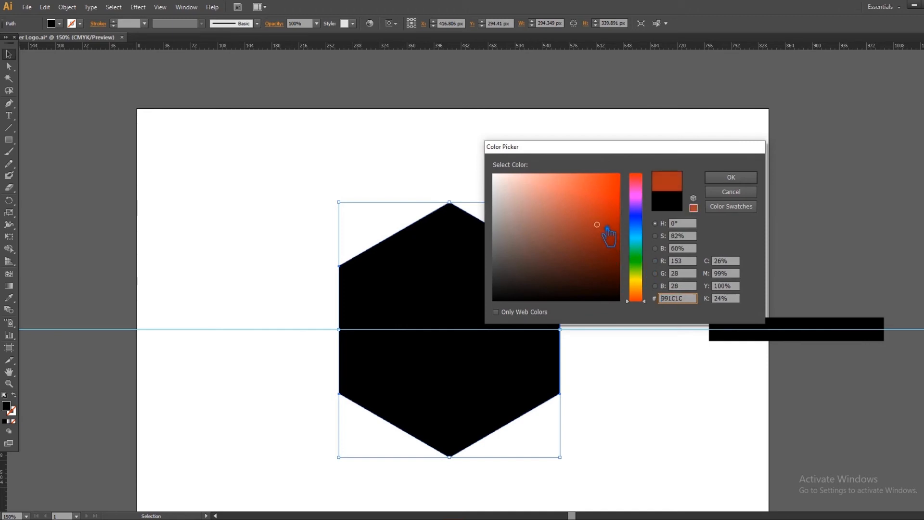
pyautogui.moveTo(608, 230); pyautogui.dragTo(606, 214)
pyautogui.click(731, 177)
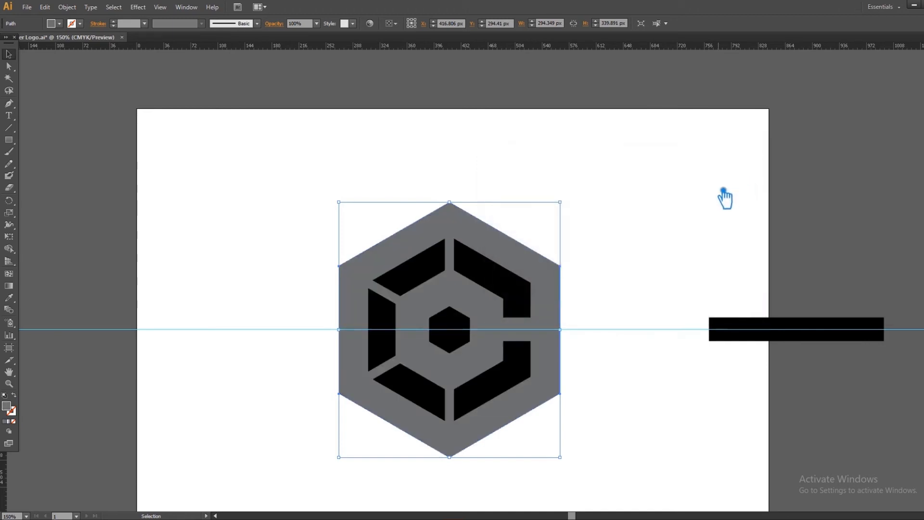
pyautogui.press('F6')
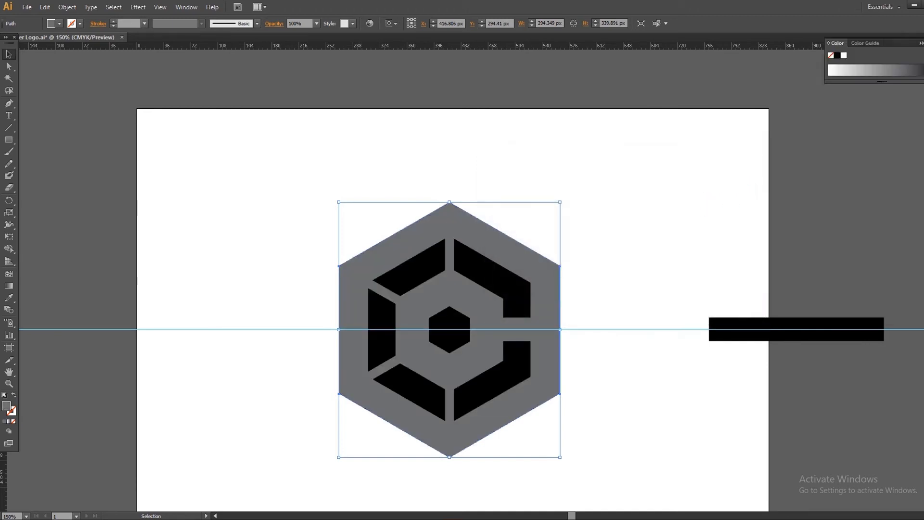
pyautogui.click(921, 42)
pyautogui.click(881, 70)
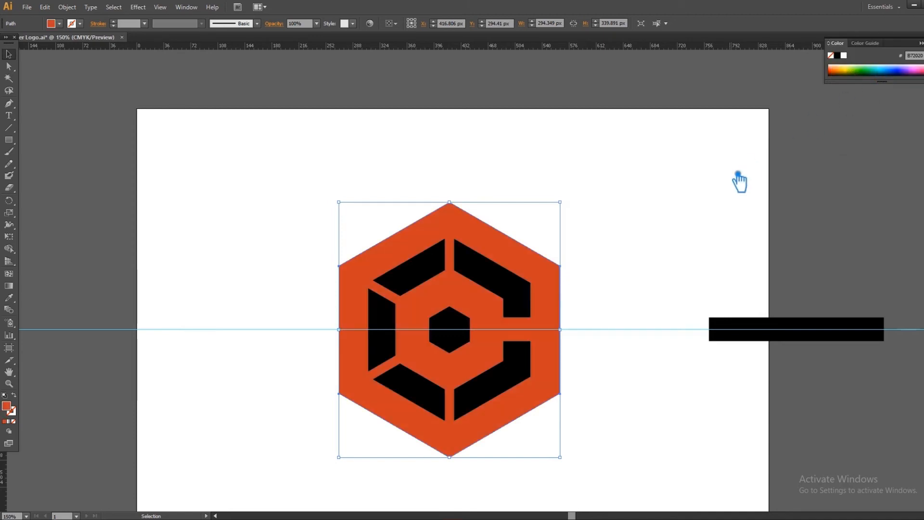
pyautogui.click(677, 280)
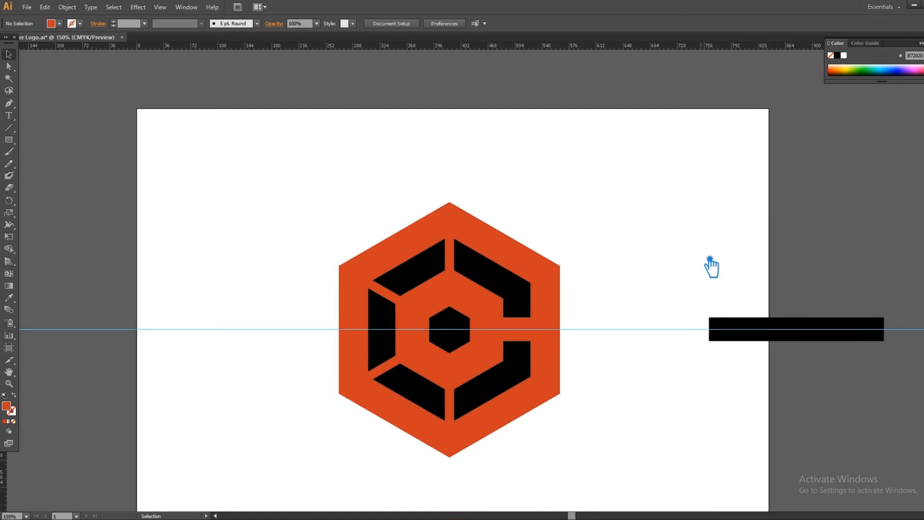
# Enlarge the black centre hexagon slightly about its centre and subtract it from the large hexagon with the Pathfinder's Minus Front.
pyautogui.click(456, 338)
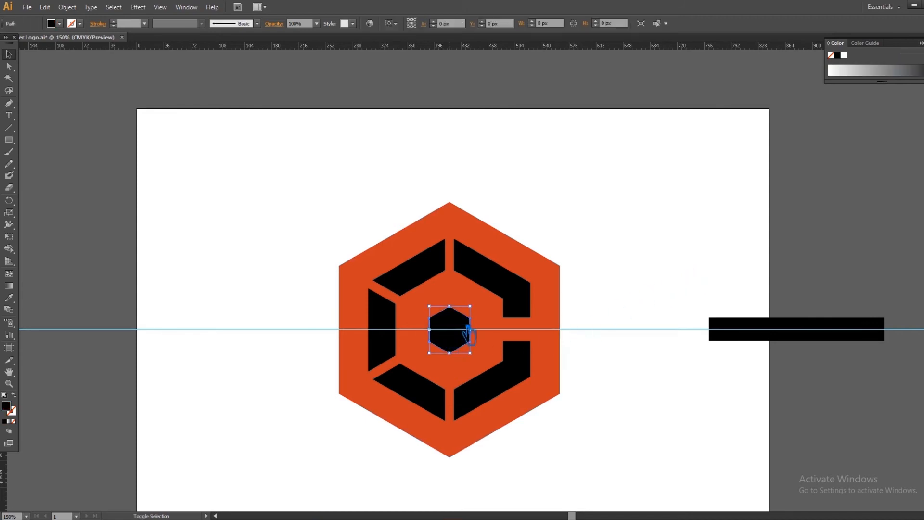
pyautogui.moveTo(479, 311); pyautogui.dragTo(486, 303)
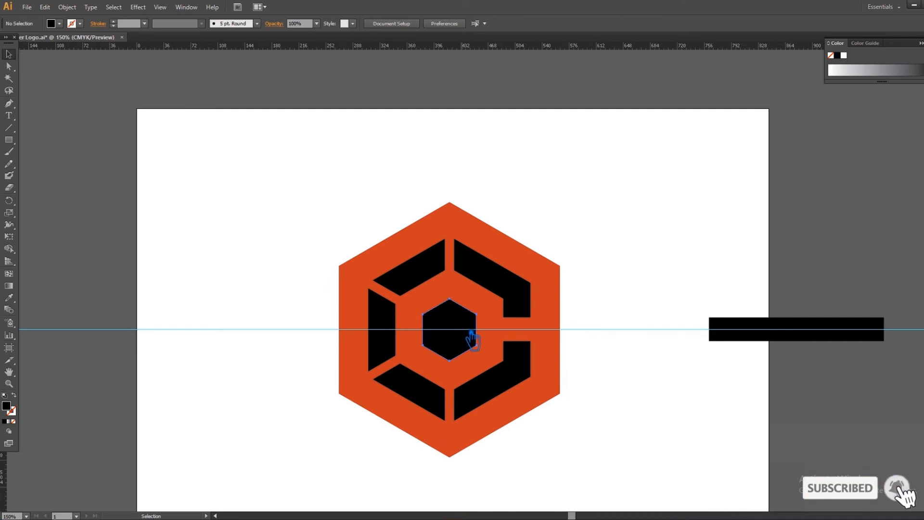
pyautogui.keyDown('shift'); pyautogui.click(565, 323); pyautogui.keyUp('shift')
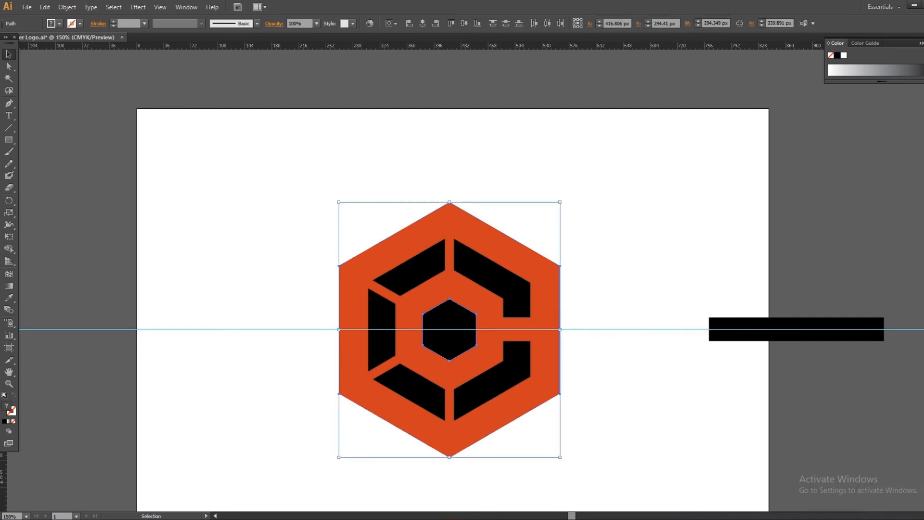
pyautogui.hotkey('ctrl', 'shift', 'F9')
pyautogui.click(851, 300)
pyautogui.click(863, 218)
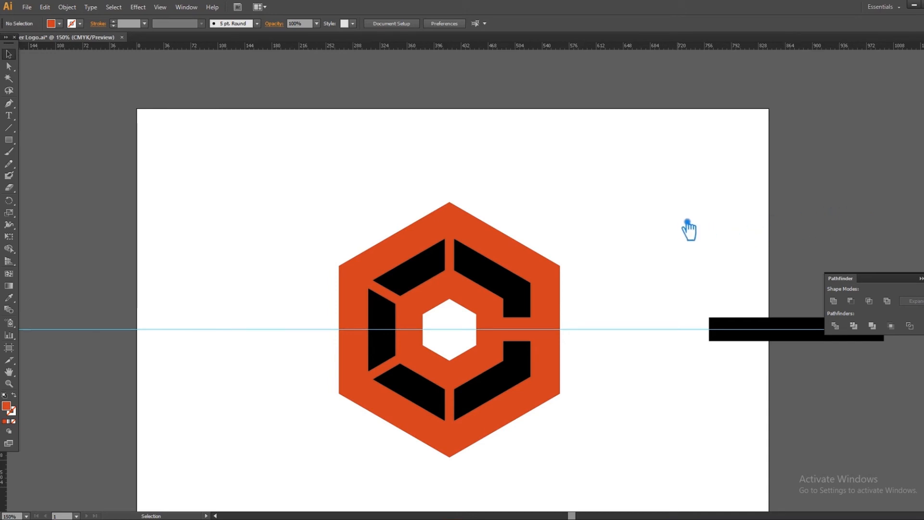
# Fill the large hexagon with brown #8E7250.
pyautogui.click(534, 256)
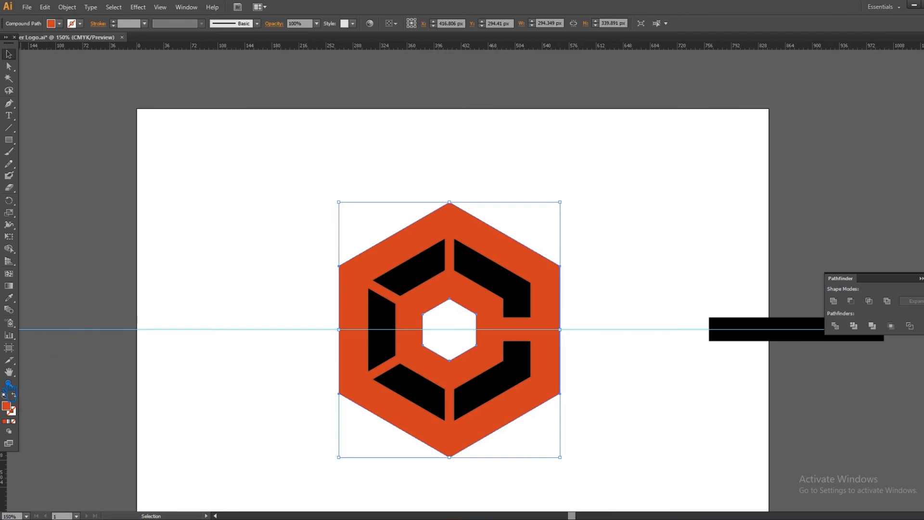
pyautogui.doubleClick(8, 406)
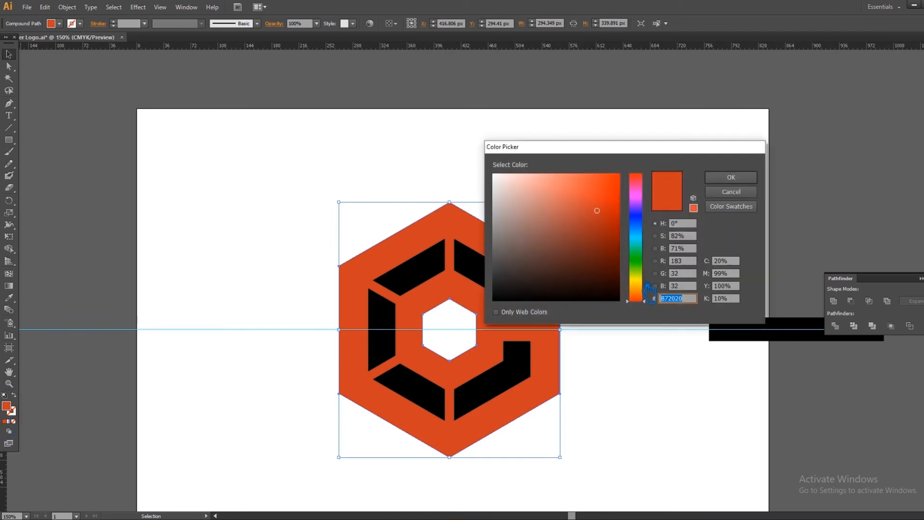
pyautogui.moveTo(649, 286); pyautogui.dragTo(648, 293)
pyautogui.moveTo(575, 253); pyautogui.dragTo(559, 234)
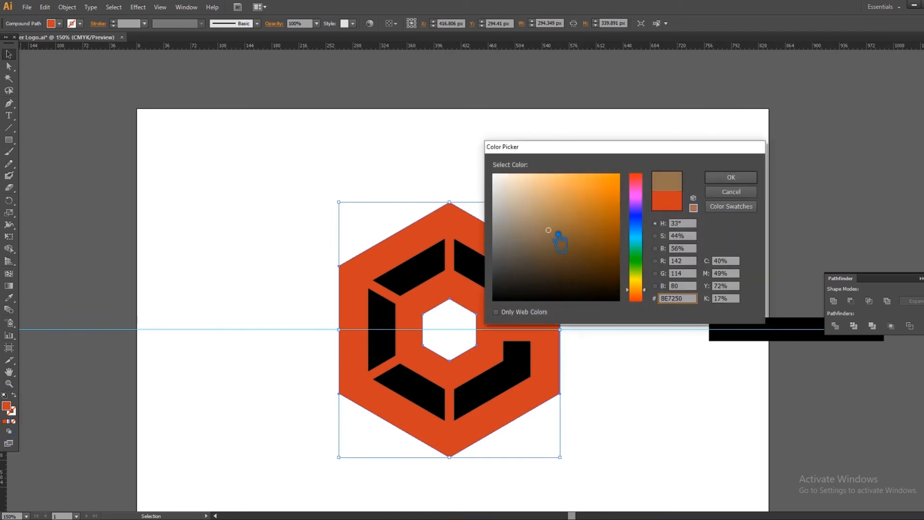
pyautogui.click(732, 178)
pyautogui.click(732, 181)
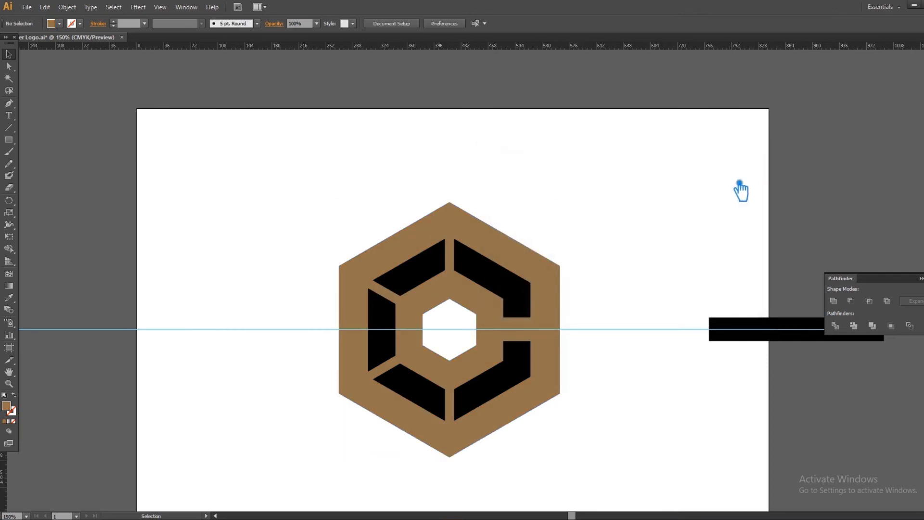
# Recolour the black C segments with the large hexagon's brown #8E7250 using the Eyedropper.
pyautogui.click(495, 268)
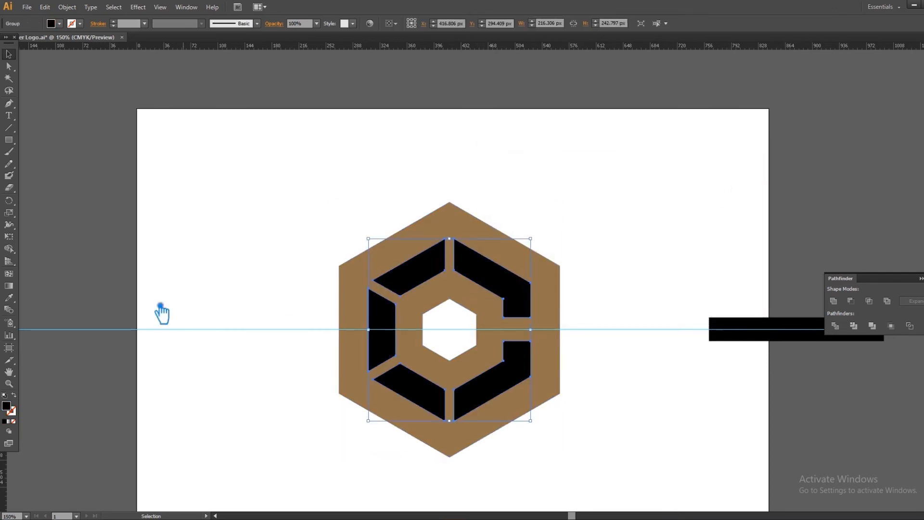
pyautogui.click(9, 297)
pyautogui.click(404, 260)
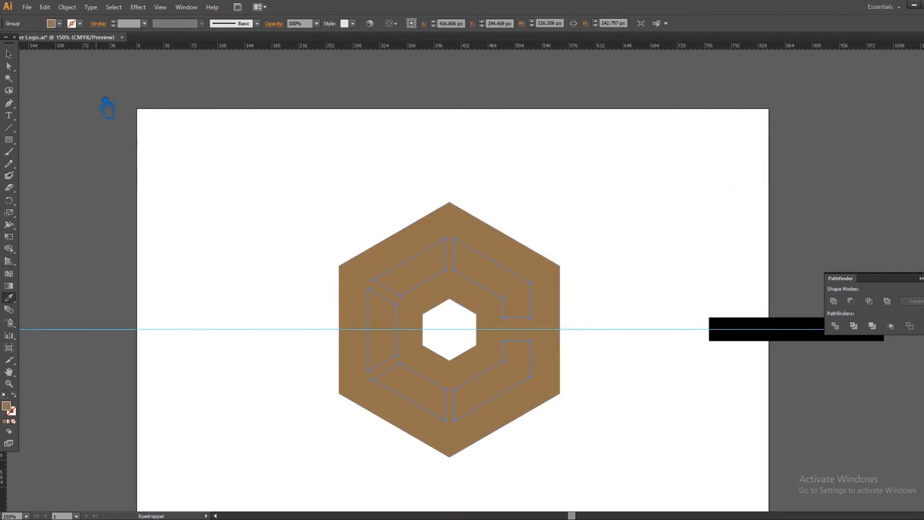
pyautogui.click(9, 54)
pyautogui.click(249, 186)
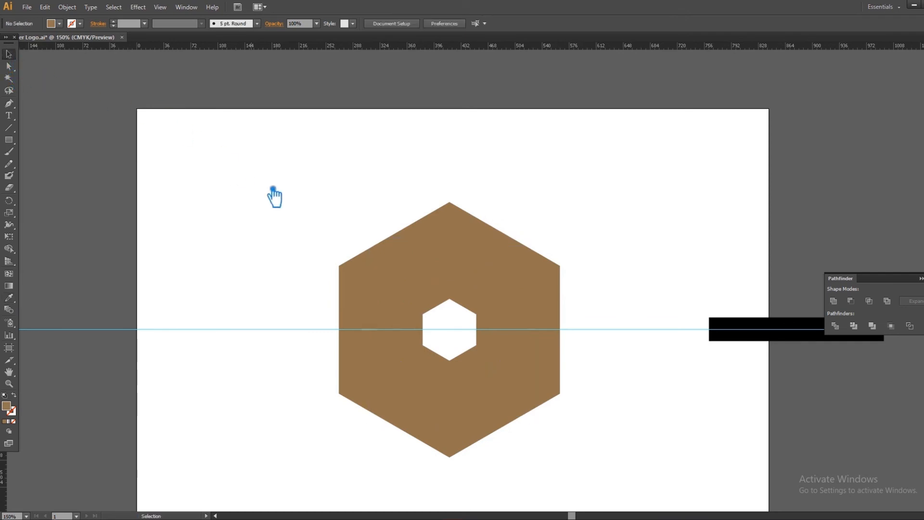
# Lighten the large hexagon's fill to the light brown #A88865.
pyautogui.click(378, 276)
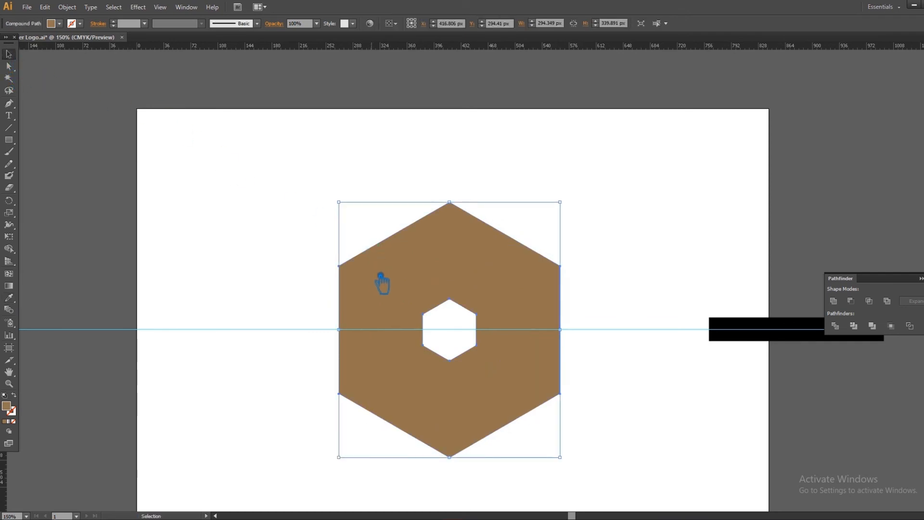
pyautogui.doubleClick(9, 408)
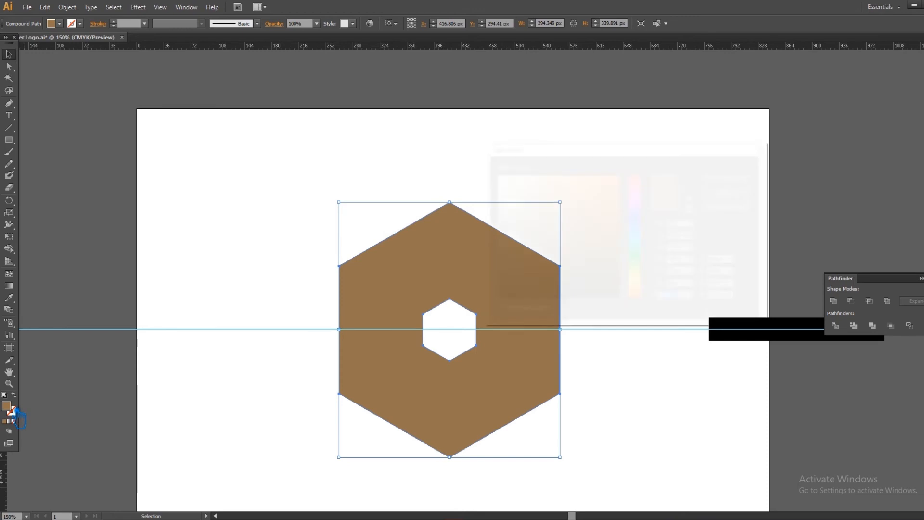
pyautogui.click(544, 218)
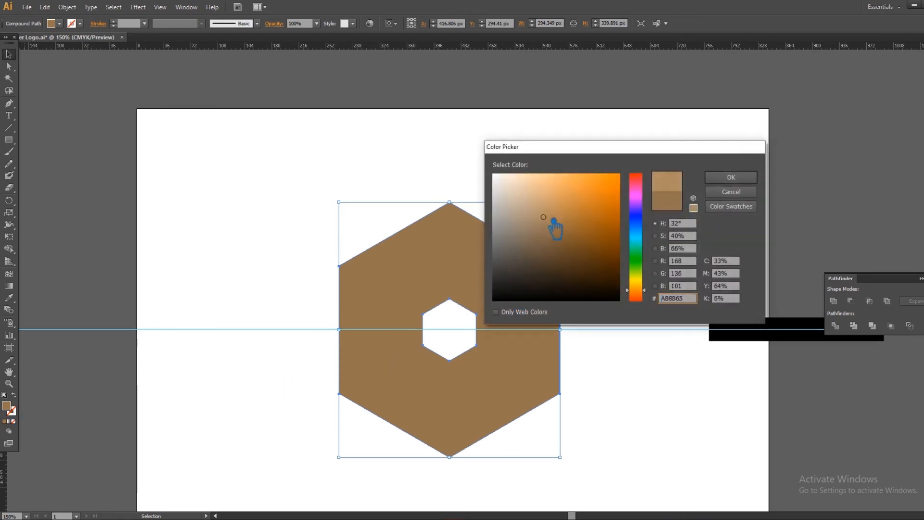
pyautogui.click(741, 178)
pyautogui.click(642, 245)
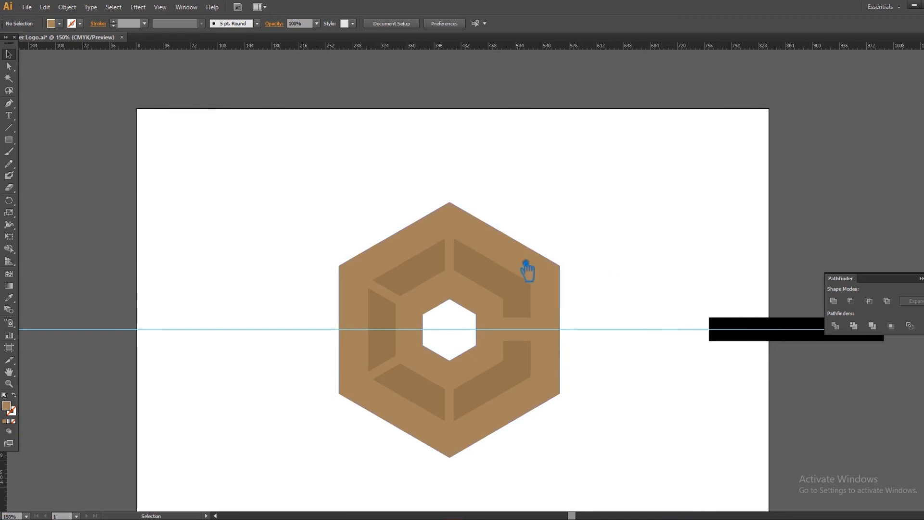
# Sample the large hexagon's light brown #A88865 onto the C segments with the Eyedropper.
pyautogui.click(513, 287)
pyautogui.click(10, 298)
pyautogui.click(433, 253)
pyautogui.click(9, 54)
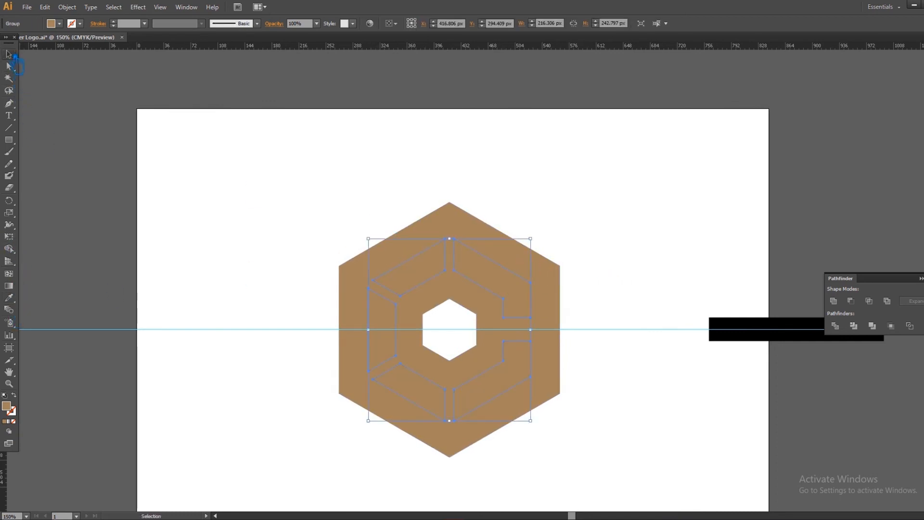
# Fill the large hexagon with dark brown #665444.
pyautogui.click(448, 215)
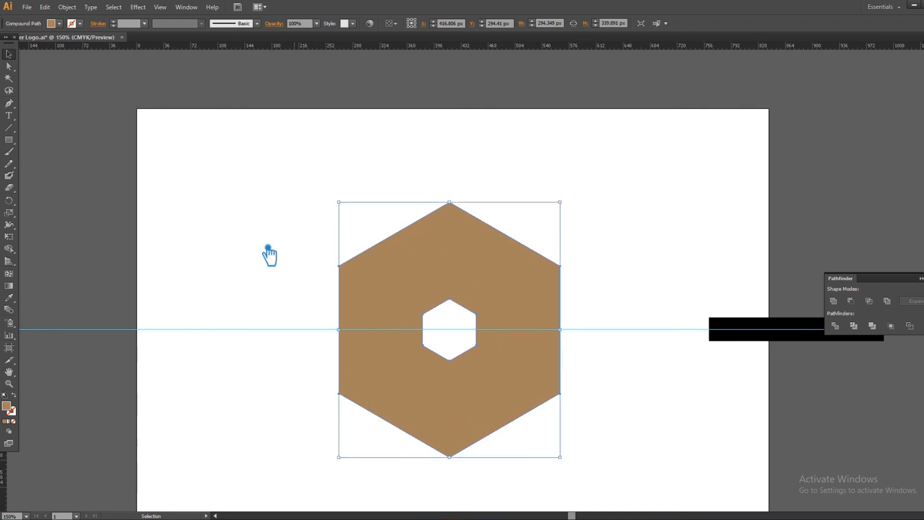
pyautogui.doubleClick(11, 409)
pyautogui.moveTo(566, 256)
pyautogui.mouseDown()
pyautogui.moveTo(543, 260)
pyautogui.moveTo(545, 251)
pyautogui.mouseUp()
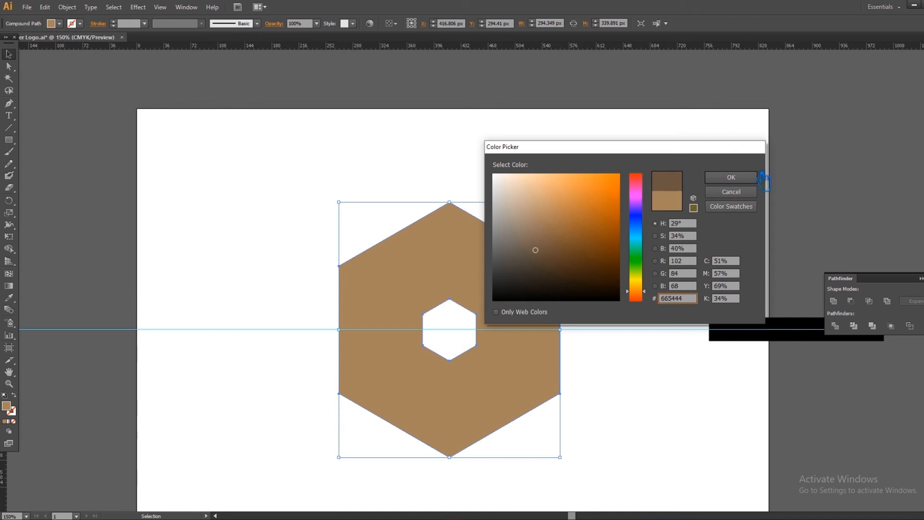
pyautogui.click(731, 177)
pyautogui.click(664, 237)
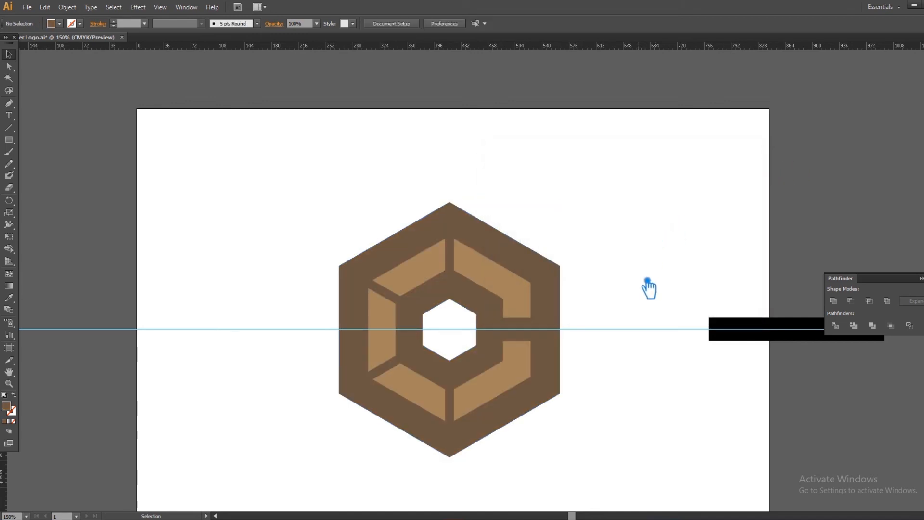
# Select the whole logo and cut the C segments out of the large hexagon with the Pathfinder's Minus Front.
pyautogui.click(508, 290)
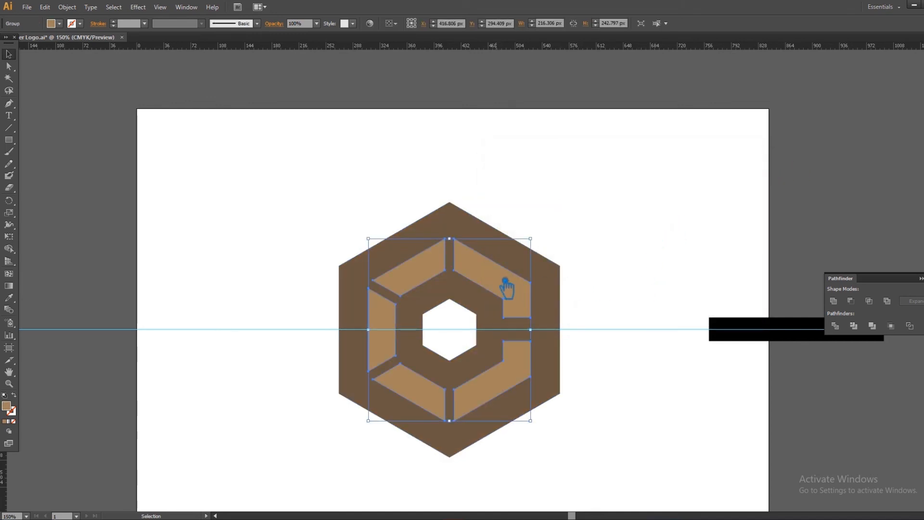
pyautogui.click(665, 244)
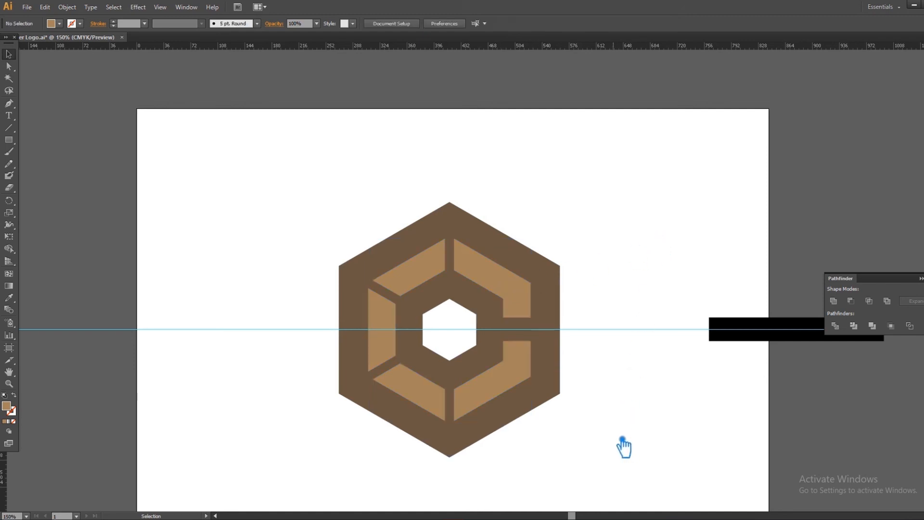
pyautogui.moveTo(623, 446)
pyautogui.mouseDown()
pyautogui.moveTo(429, 258)
pyautogui.moveTo(324, 191)
pyautogui.mouseUp()
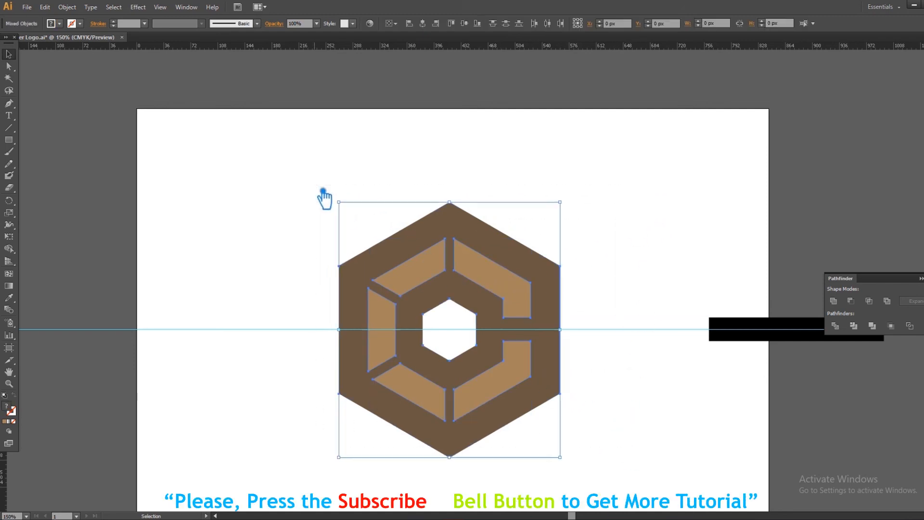
pyautogui.click(851, 302)
pyautogui.click(703, 235)
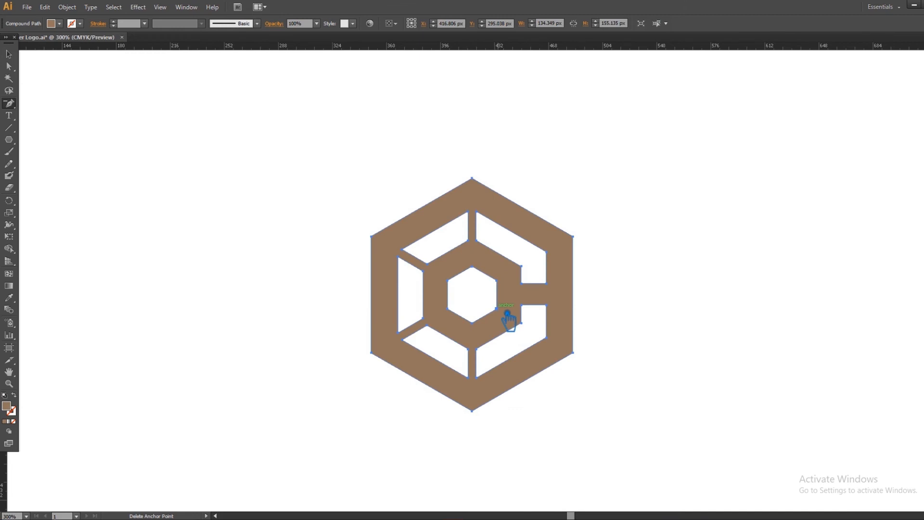
# Remove the hexagonal hole at the logo's centre by deleting its anchor points.
pyautogui.click(497, 308)
pyautogui.click(496, 281)
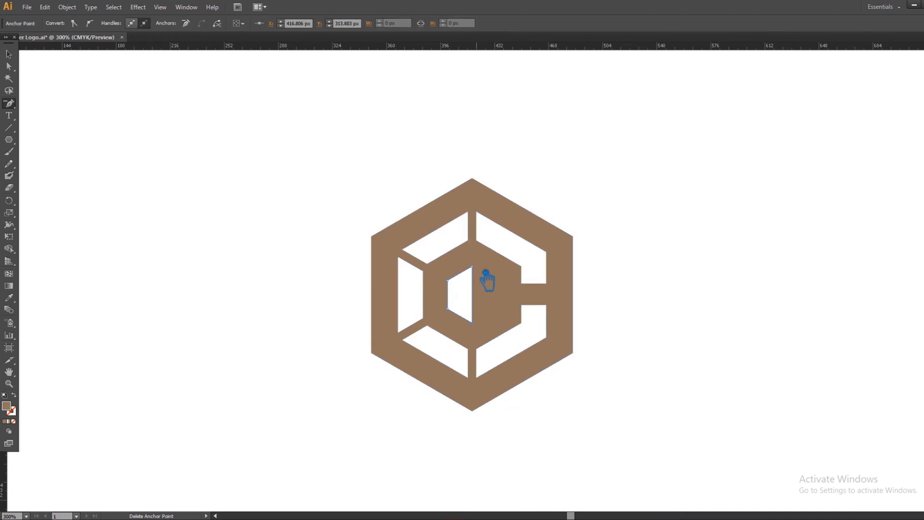
pyautogui.click(472, 266)
pyautogui.click(448, 281)
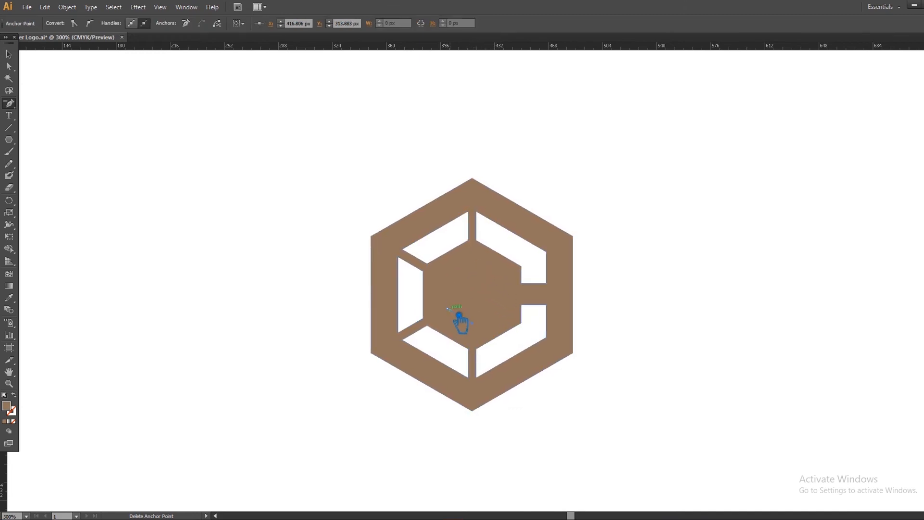
pyautogui.click(470, 322)
pyautogui.click(9, 54)
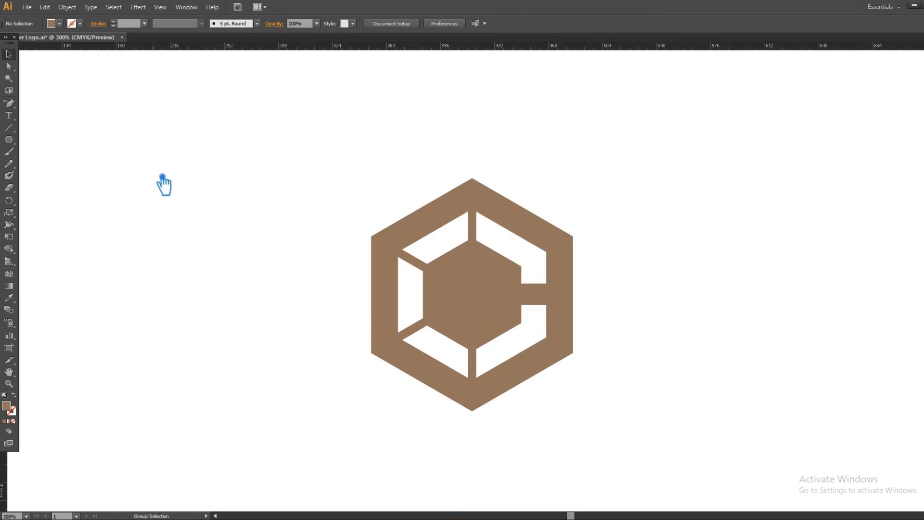
# Undo back to the separate centre hexagon and sample a white fill onto it with the Eyedropper.
pyautogui.hotkey('ctrl', 'z')
pyautogui.hotkey('ctrl', 'z')
pyautogui.hotkey('ctrl', 'z')
pyautogui.hotkey('ctrl', 'z')
pyautogui.hotkey('ctrl', 'z')
pyautogui.click(9, 298)
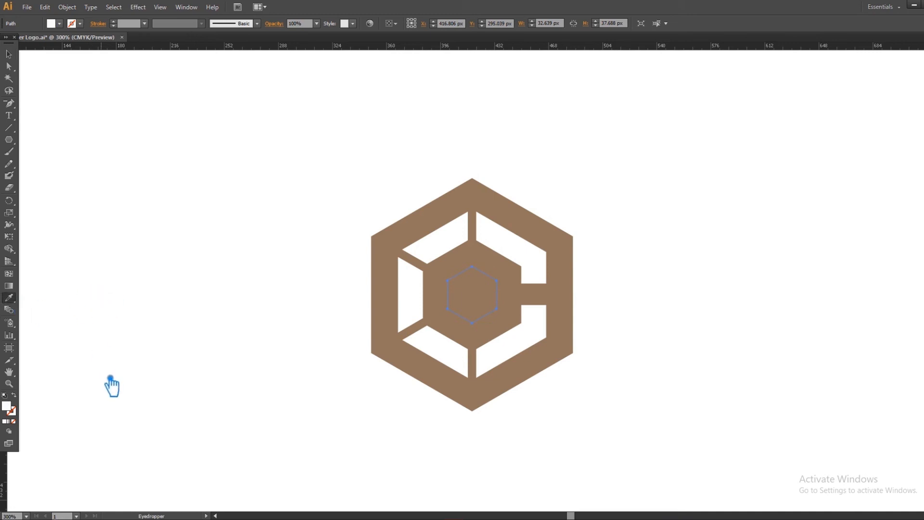
pyautogui.click(19, 56)
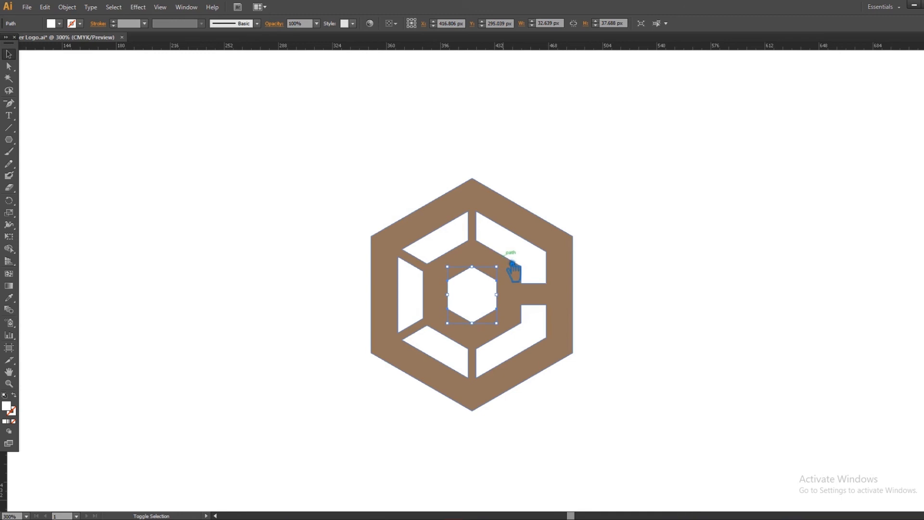
# Shrink the white centre hexagon about its centre, and delete it from the logo.
pyautogui.moveTo(508, 270); pyautogui.dragTo(492, 285)
pyautogui.click(621, 291)
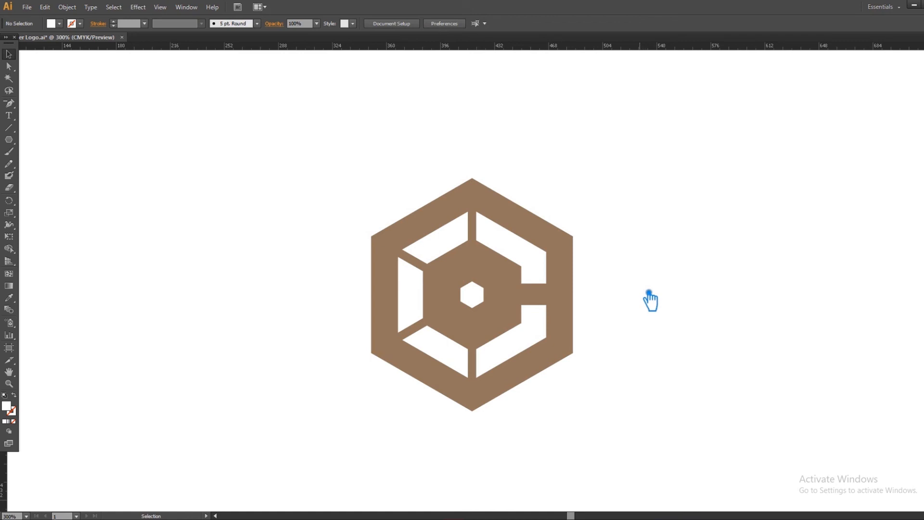
pyautogui.click(473, 299)
pyautogui.press('Delete')
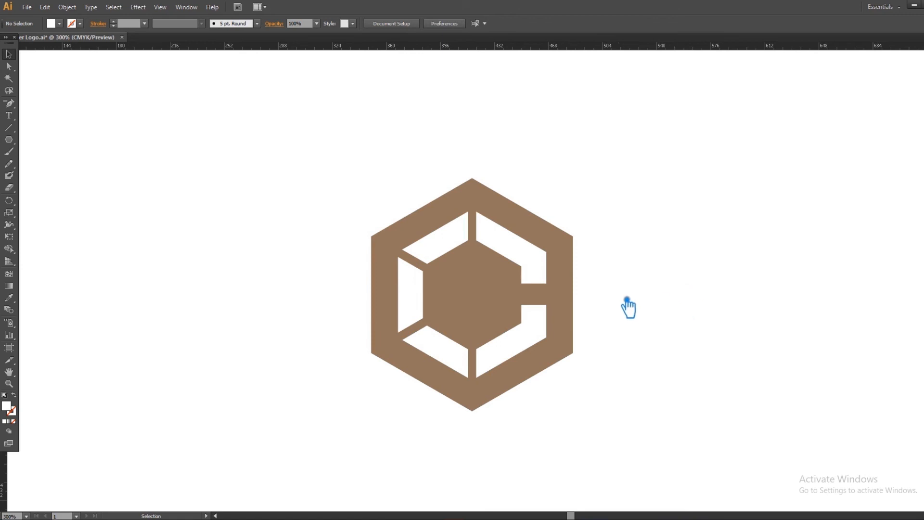
pyautogui.click(573, 270)
pyautogui.click(665, 273)
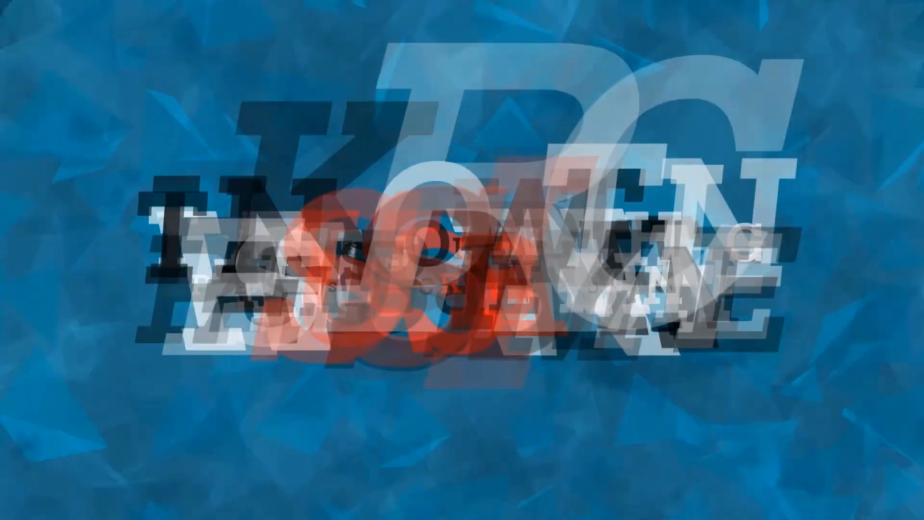